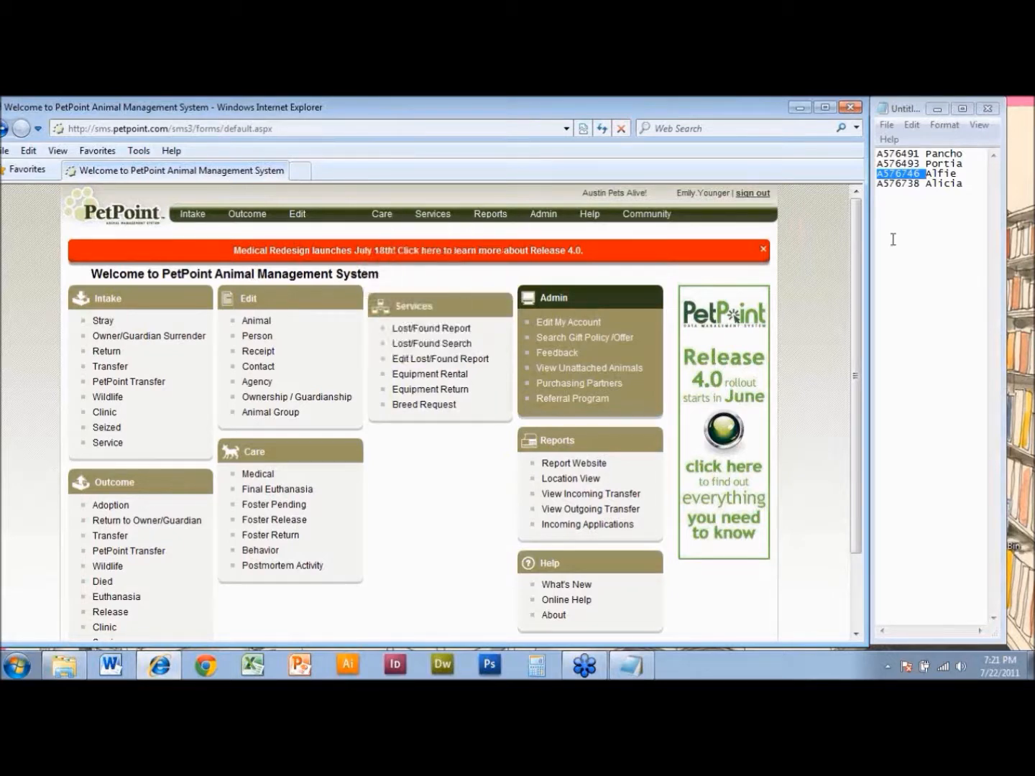
- Copy Pancho's reference number from the notes and create a new medical record of type Exam
{"action": "double_click", "coordinate": [903, 152]}
{"action": "key", "text": "ctrl+c"}
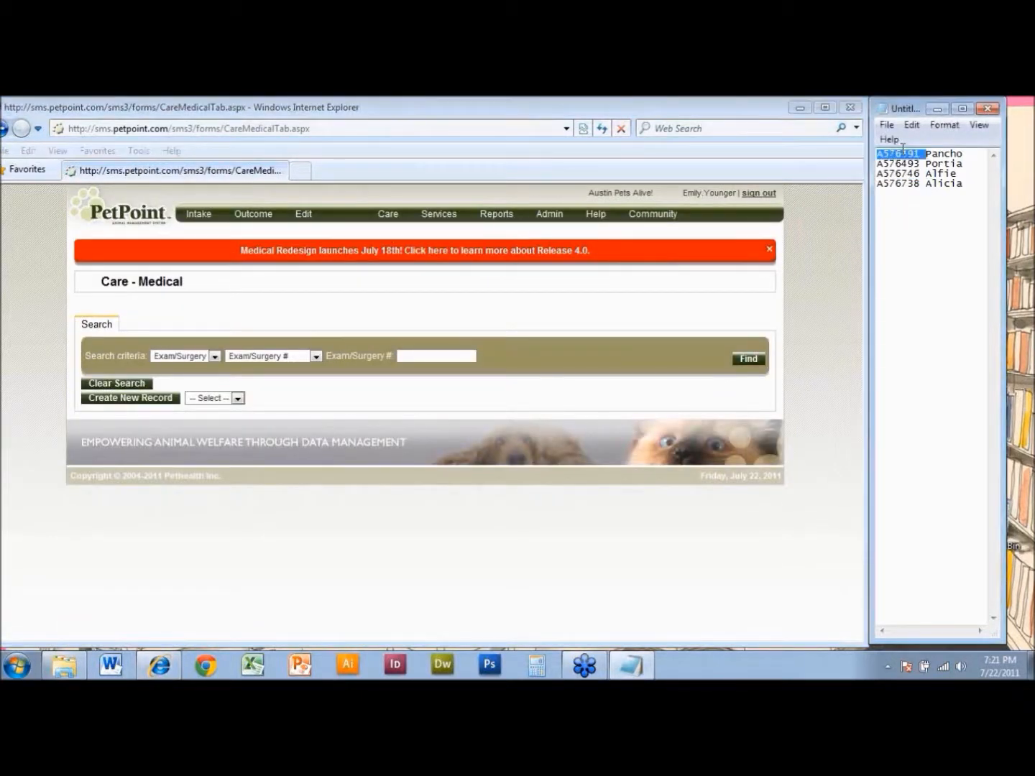
{"action": "left_click", "coordinate": [202, 400]}
{"action": "left_click", "coordinate": [206, 422]}
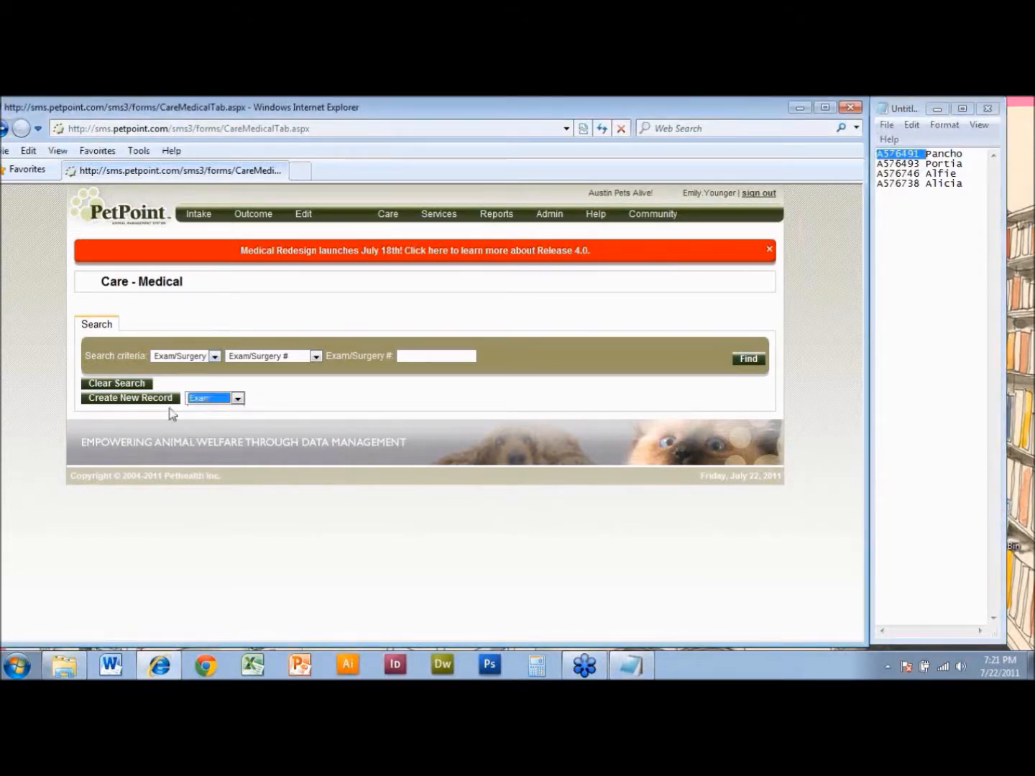
{"action": "left_click", "coordinate": [160, 401]}
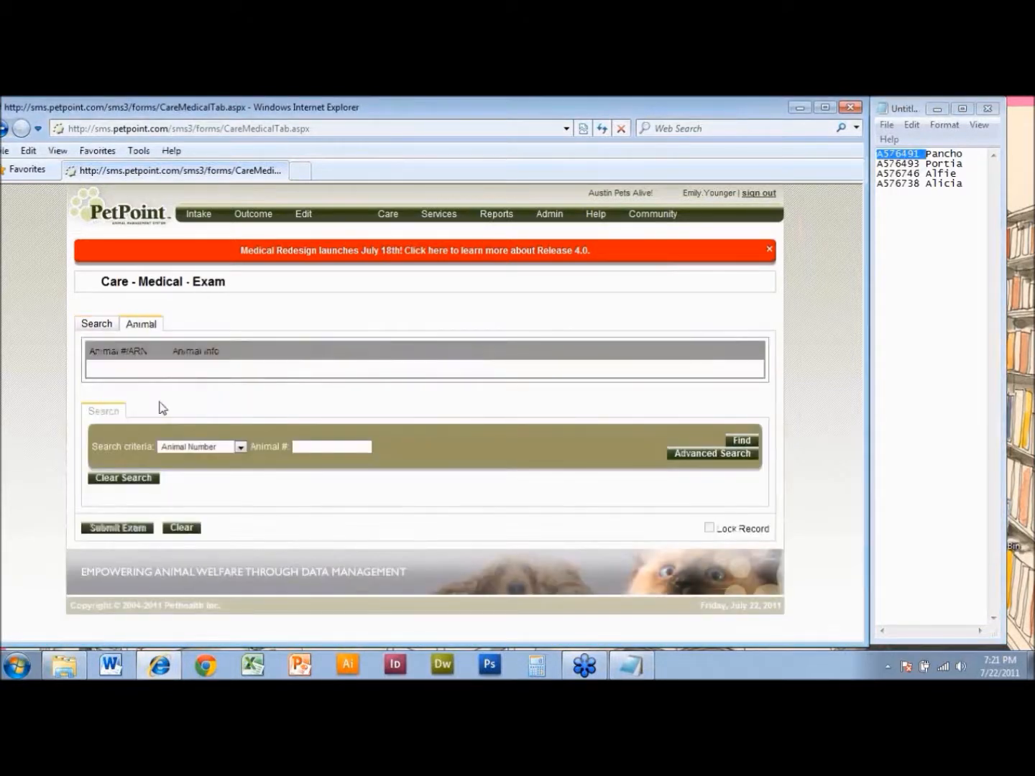
- Add Pancho to the exam by finding the animal with Reference # (ARN) A576491
{"action": "left_click", "coordinate": [193, 446]}
{"action": "left_click", "coordinate": [196, 474]}
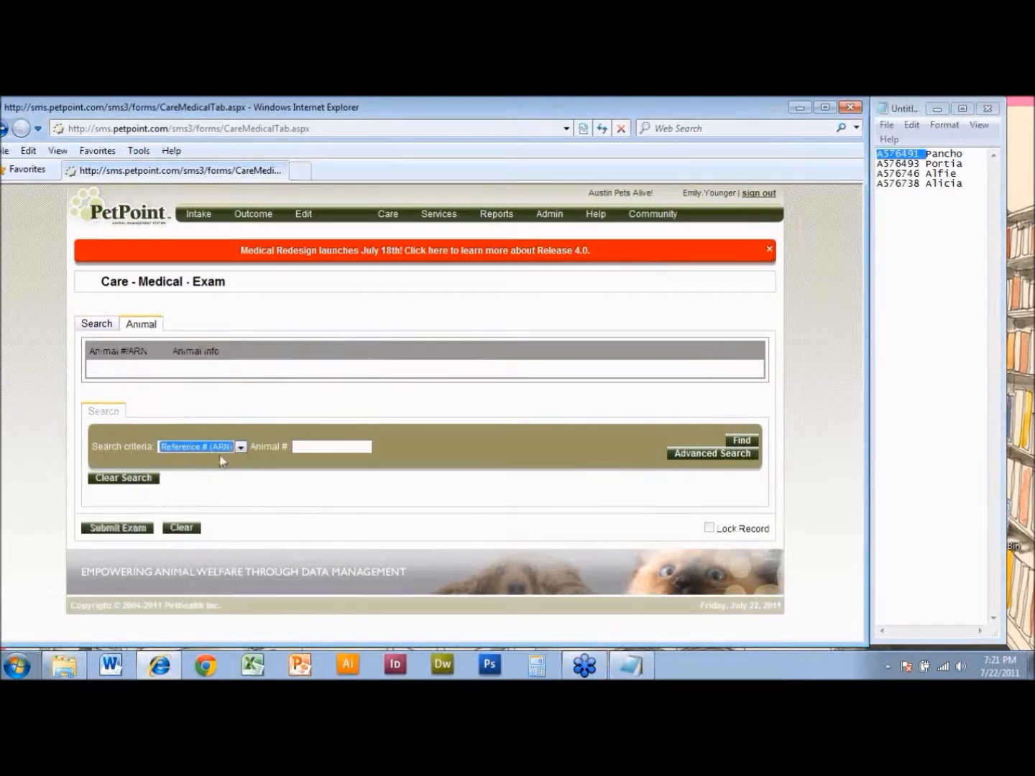
{"action": "left_click", "coordinate": [314, 444]}
{"action": "key", "text": "ctrl+v"}
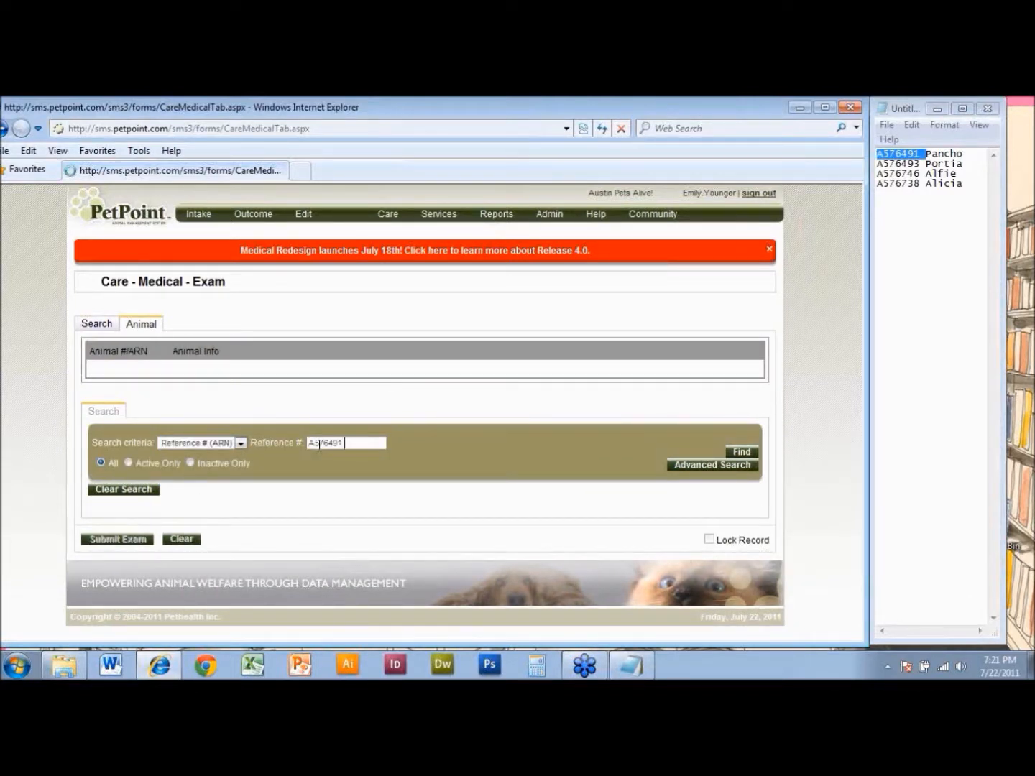
{"action": "key", "text": "Return"}
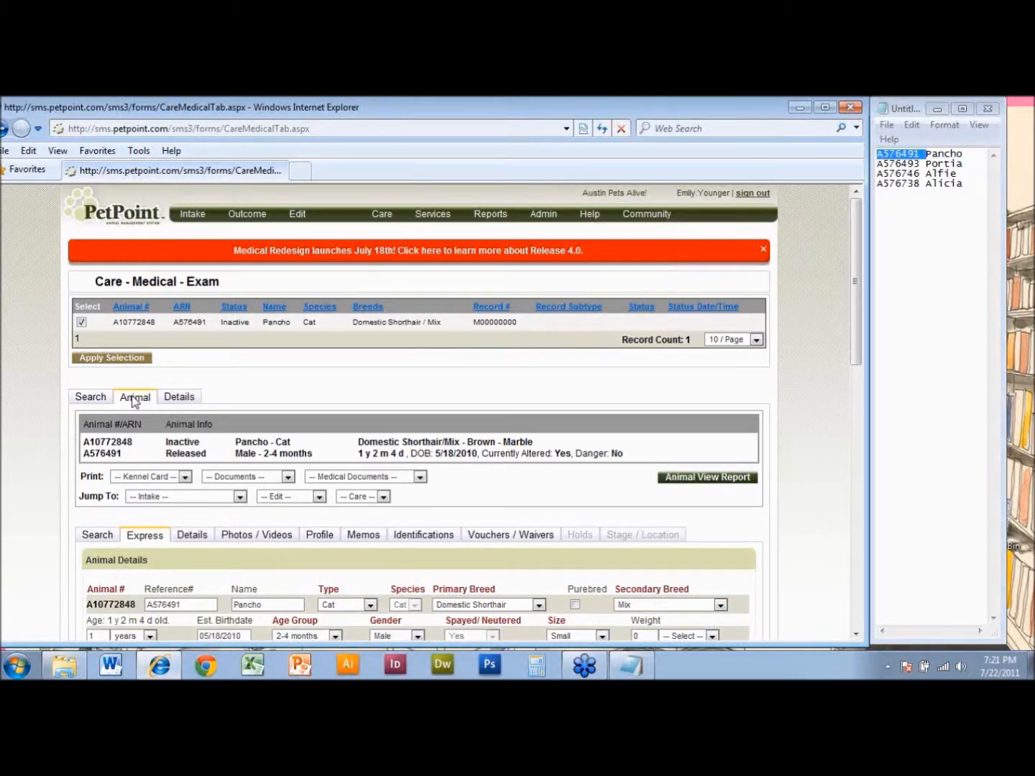
- Add Portia to the same exam by searching the animals for the copied reference number A576493
{"action": "left_click", "coordinate": [104, 399]}
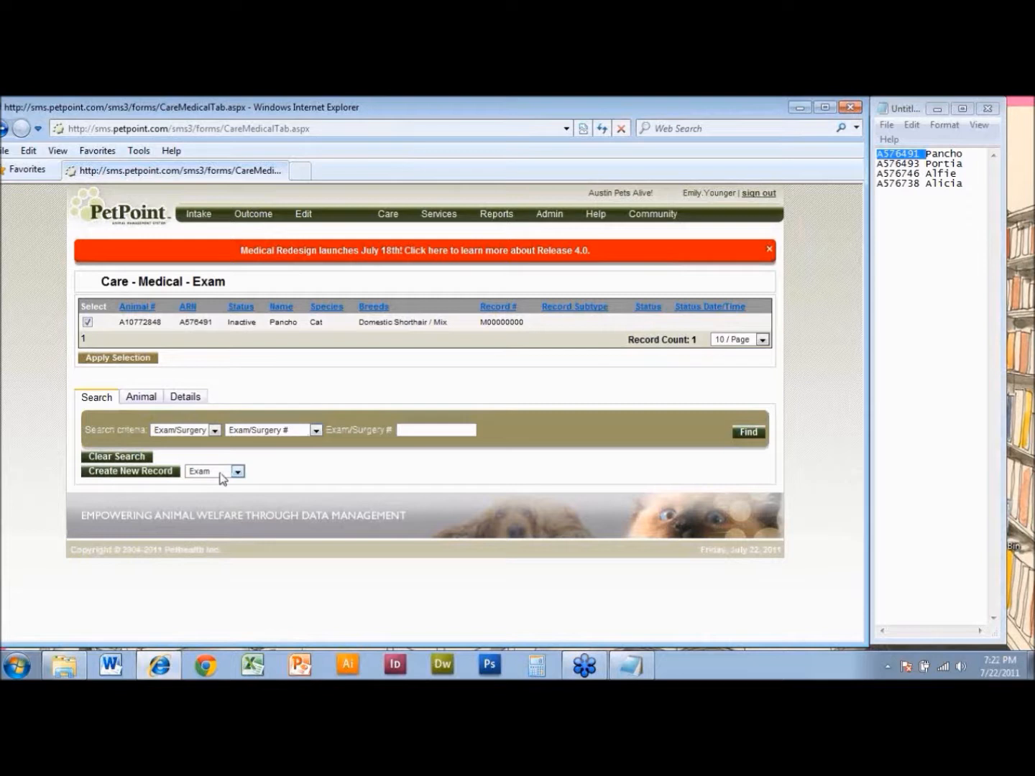
{"action": "left_click", "coordinate": [148, 402]}
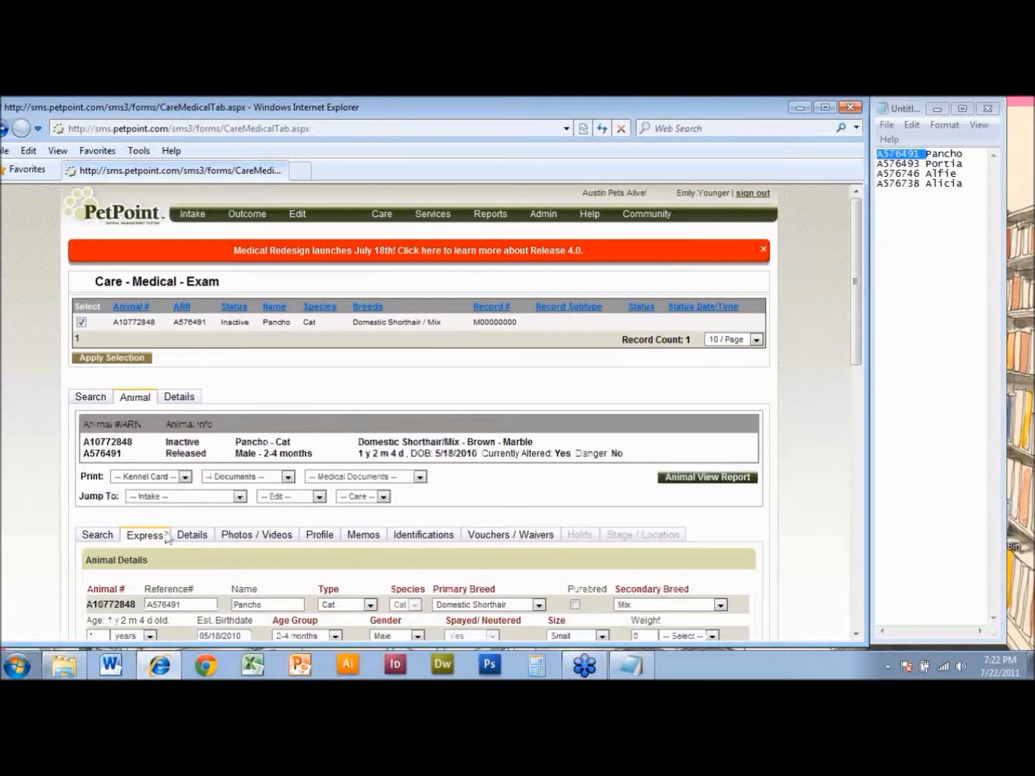
{"action": "left_click", "coordinate": [97, 535]}
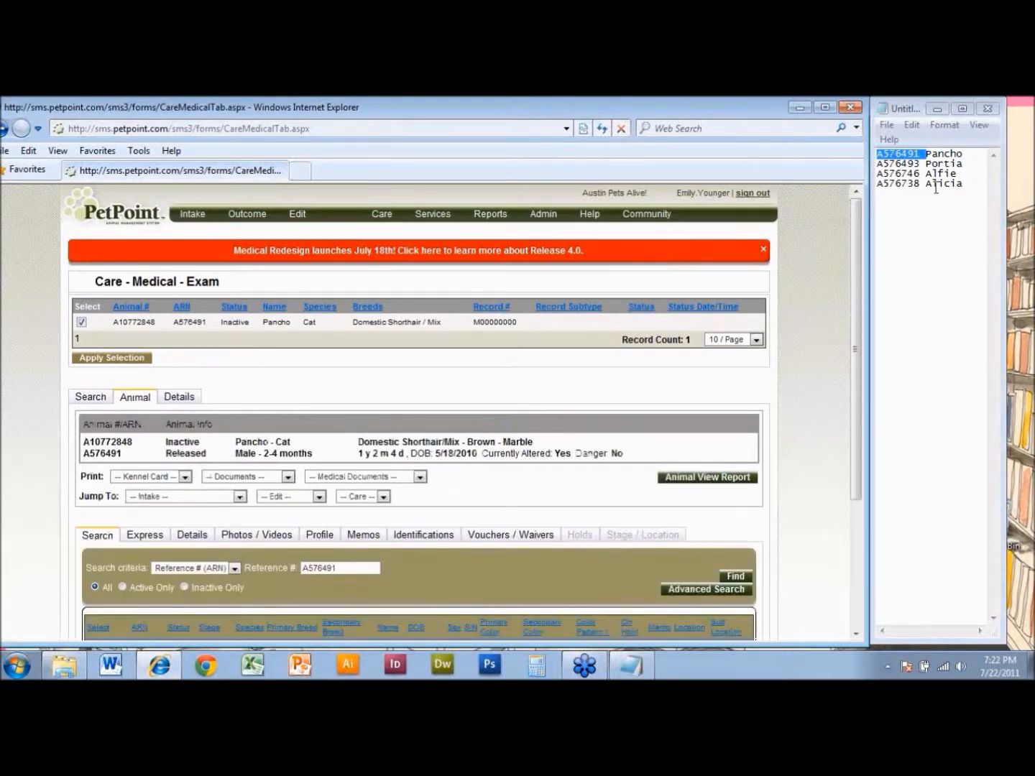
{"action": "double_click", "coordinate": [910, 164]}
{"action": "key", "text": "ctrl+c"}
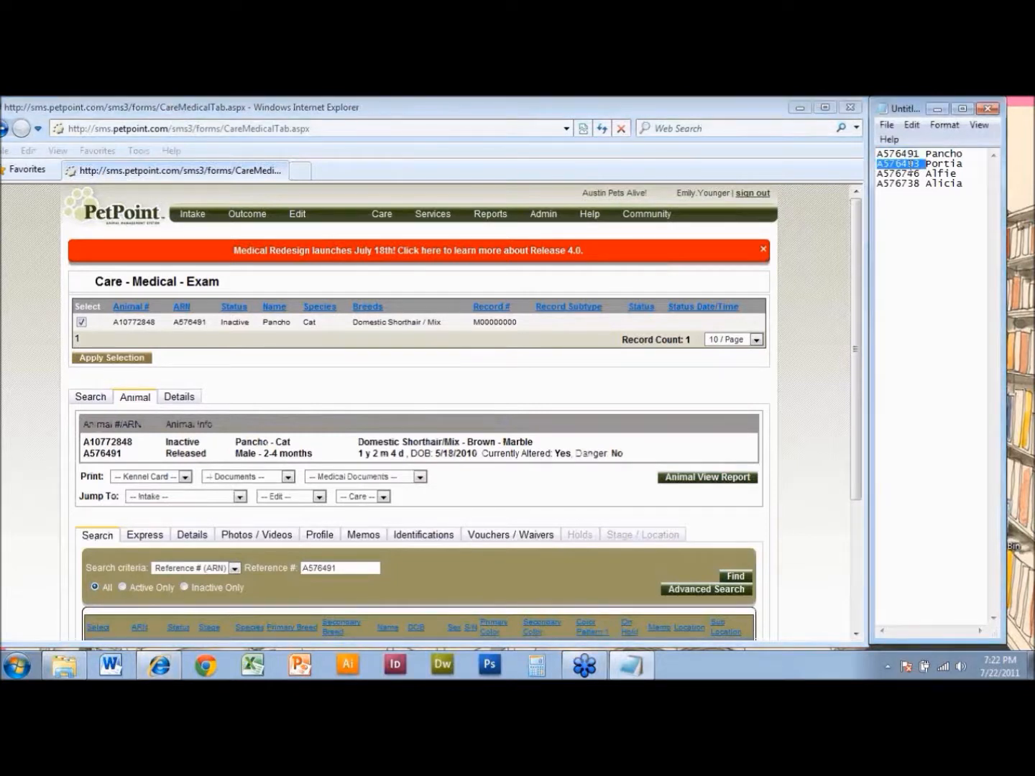
{"action": "left_click", "coordinate": [320, 568]}
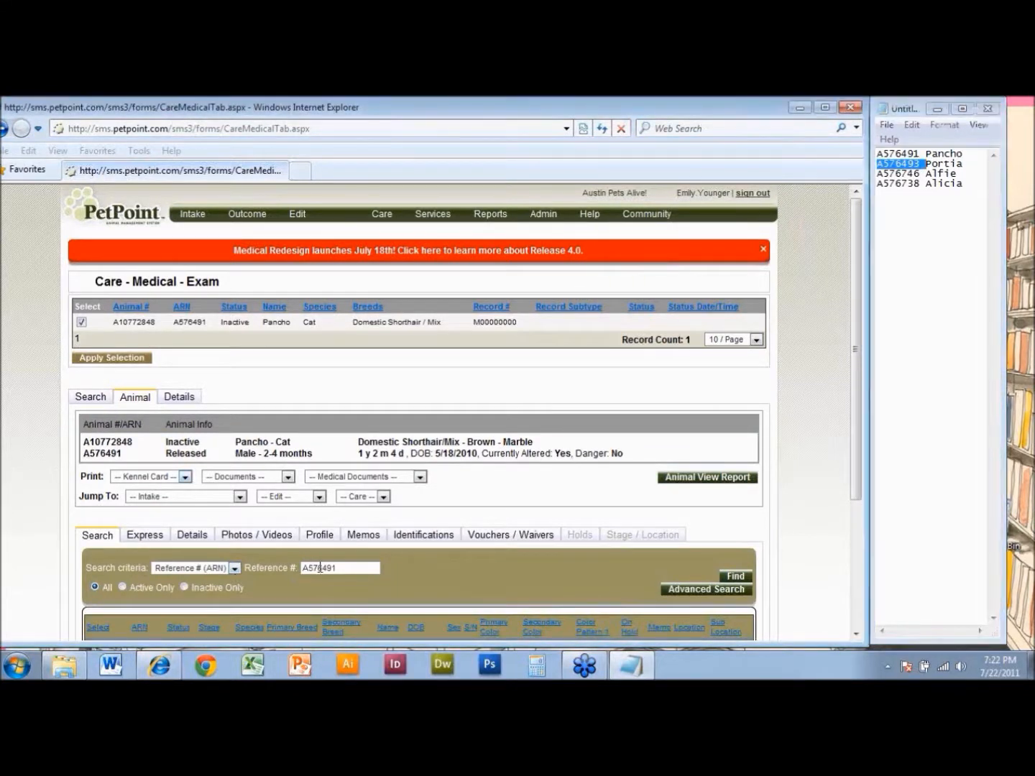
{"action": "double_click", "coordinate": [319, 568]}
{"action": "key", "text": "ctrl+v"}
{"action": "key", "text": "Return"}
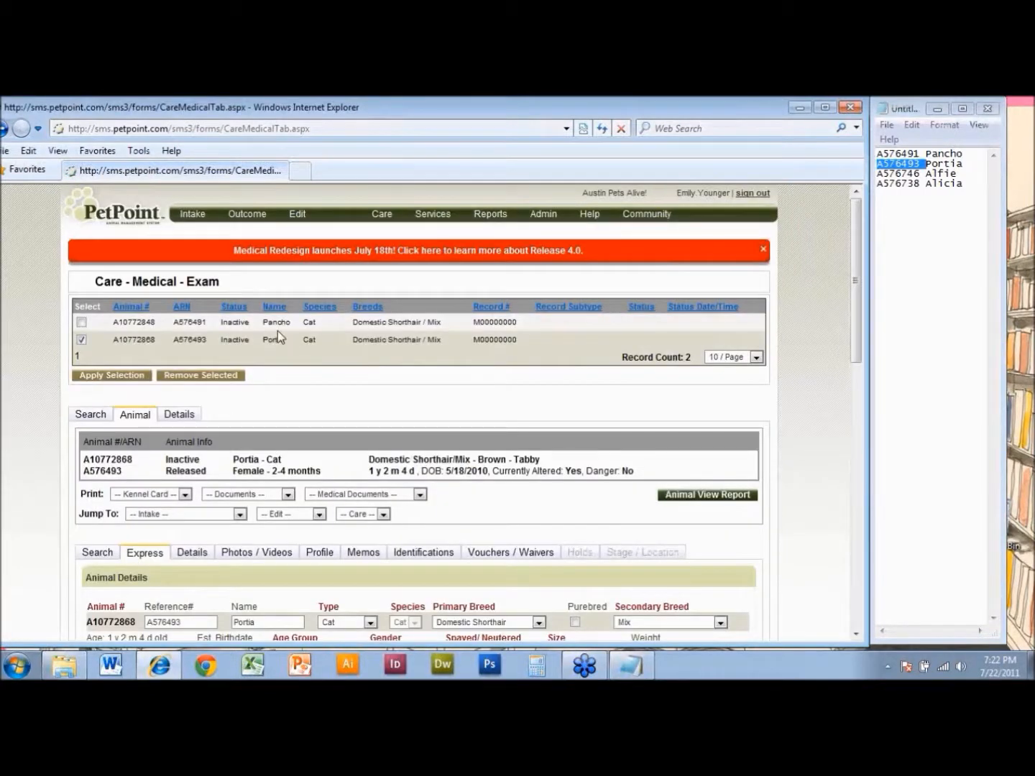
- Add Alfie to the same exam by searching the animals for the copied reference number A576746
{"action": "double_click", "coordinate": [905, 175]}
{"action": "key", "text": "ctrl+c"}
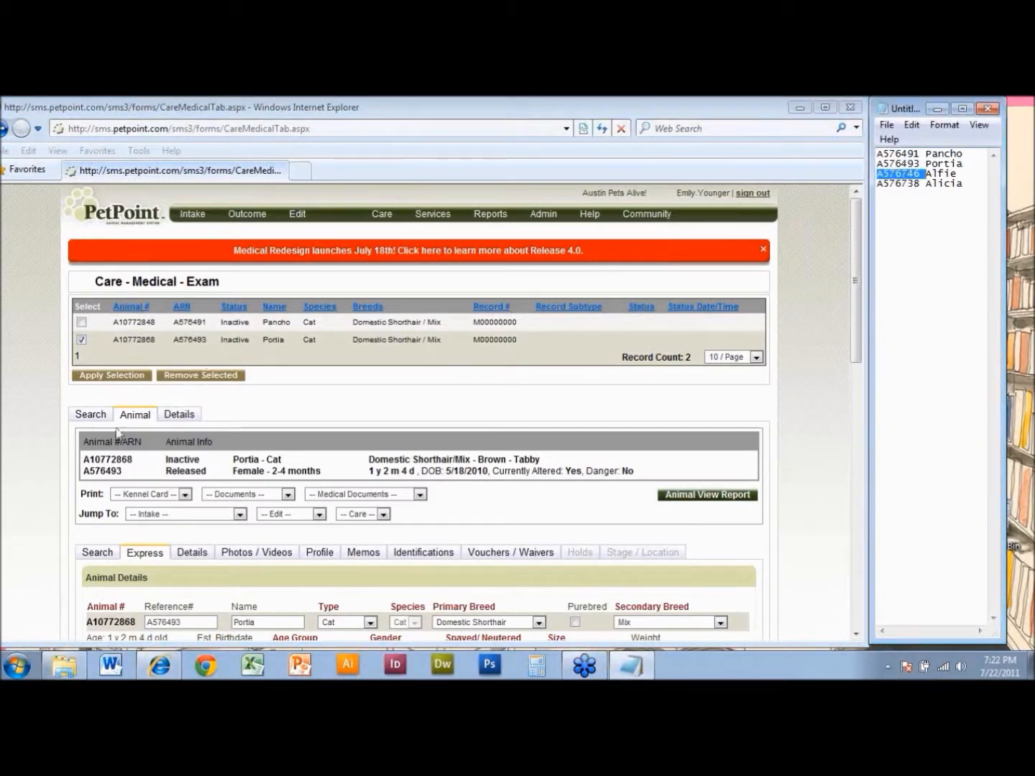
{"action": "left_click", "coordinate": [99, 552]}
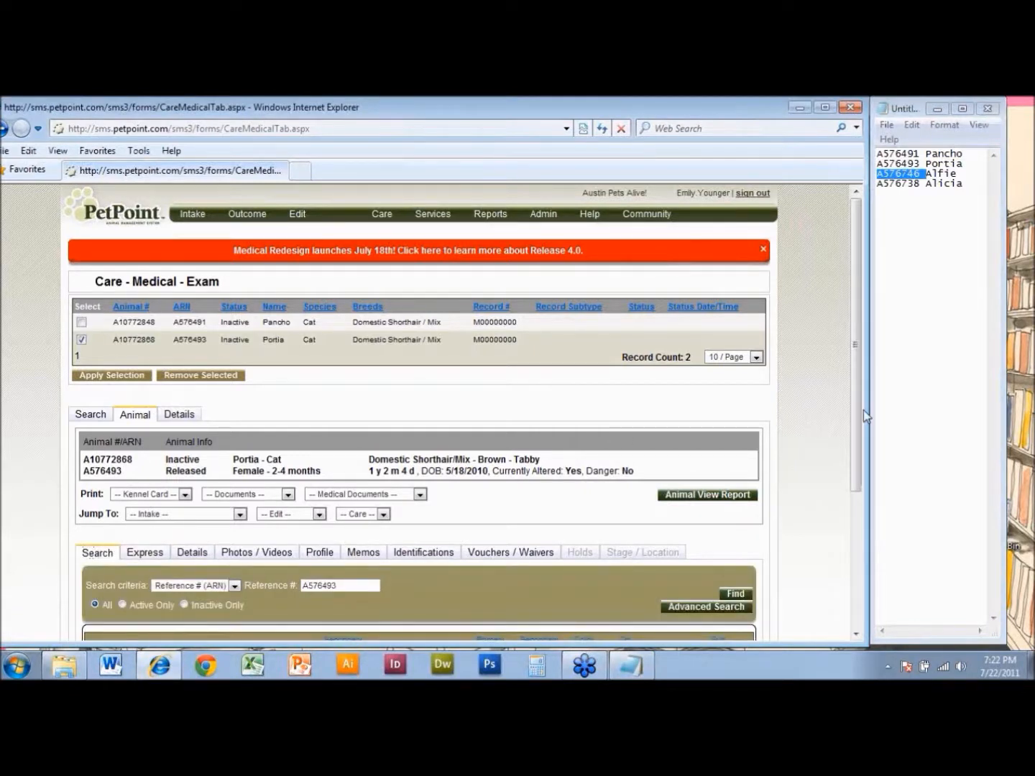
{"action": "left_click_drag", "start_coordinate": [859, 411], "coordinate": [860, 437]}
{"action": "double_click", "coordinate": [311, 546]}
{"action": "key", "text": "ctrl+v"}
{"action": "key", "text": "Return"}
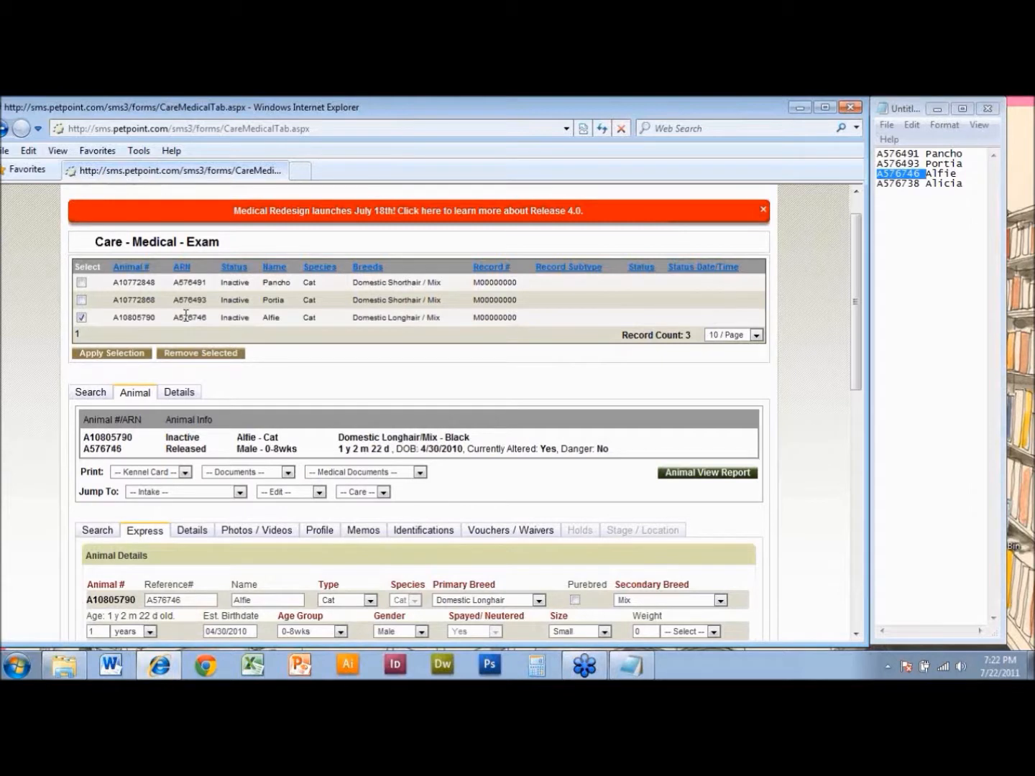
- In the exam details, set the status to Completed, the provider to "Foster, -" and the record subtype to Phone or Email Correspondence
{"action": "left_click", "coordinate": [178, 397]}
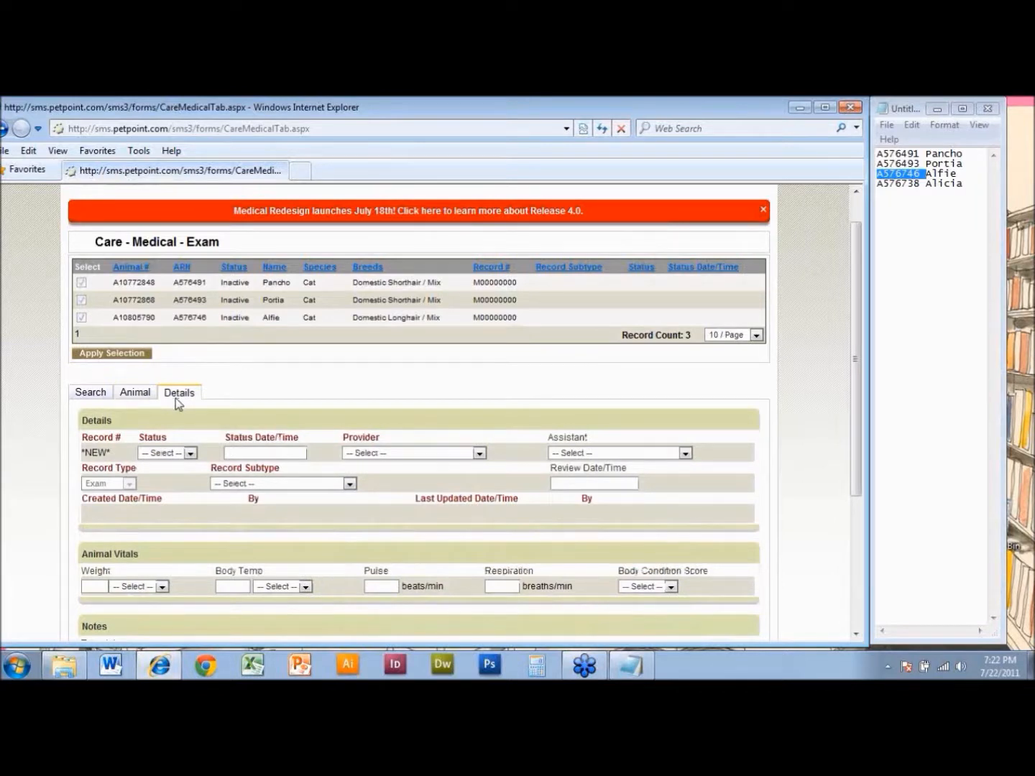
{"action": "left_click", "coordinate": [82, 317]}
{"action": "left_click", "coordinate": [82, 317]}
{"action": "left_click", "coordinate": [166, 453]}
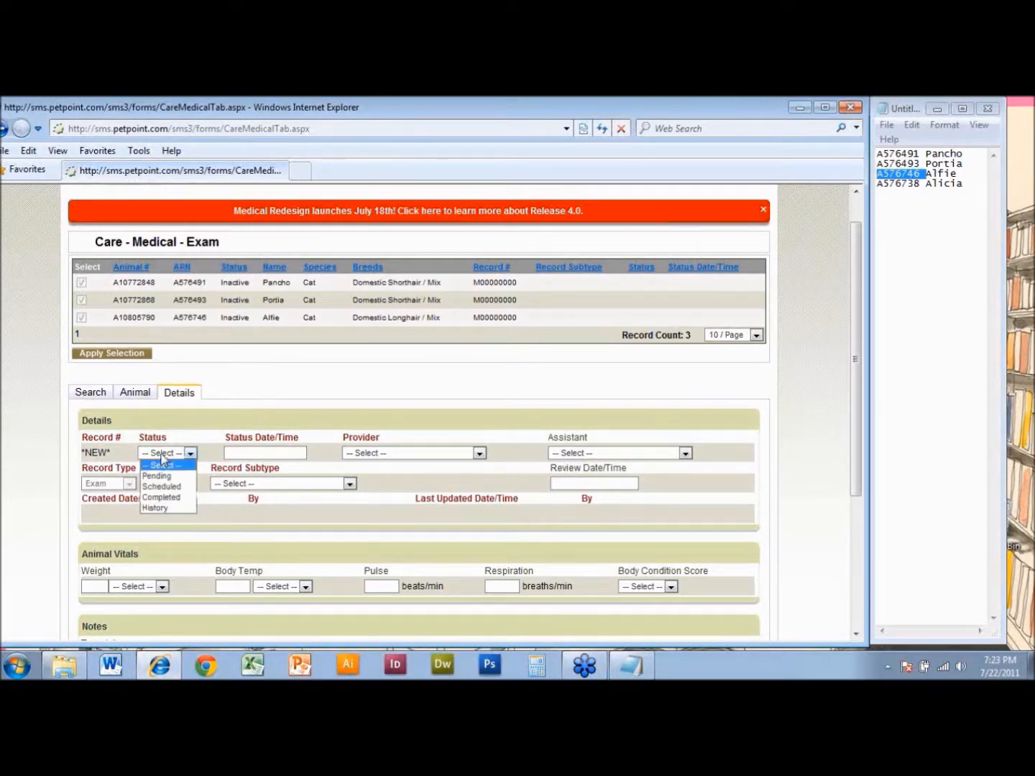
{"action": "left_click", "coordinate": [168, 497]}
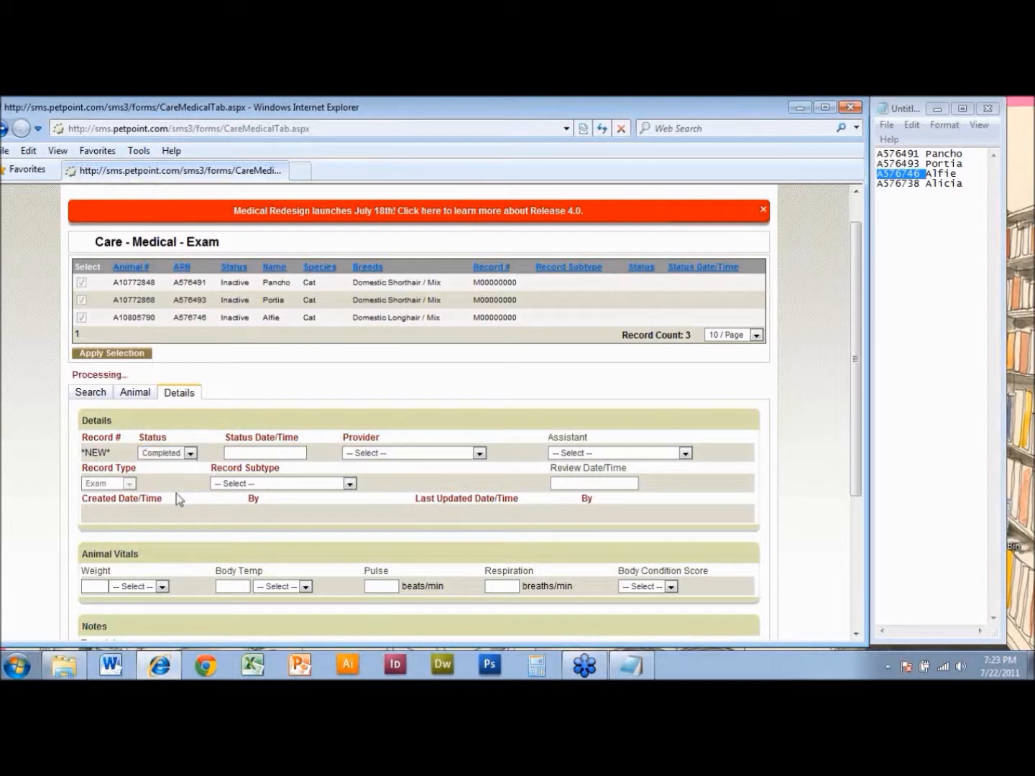
{"action": "left_click", "coordinate": [359, 454]}
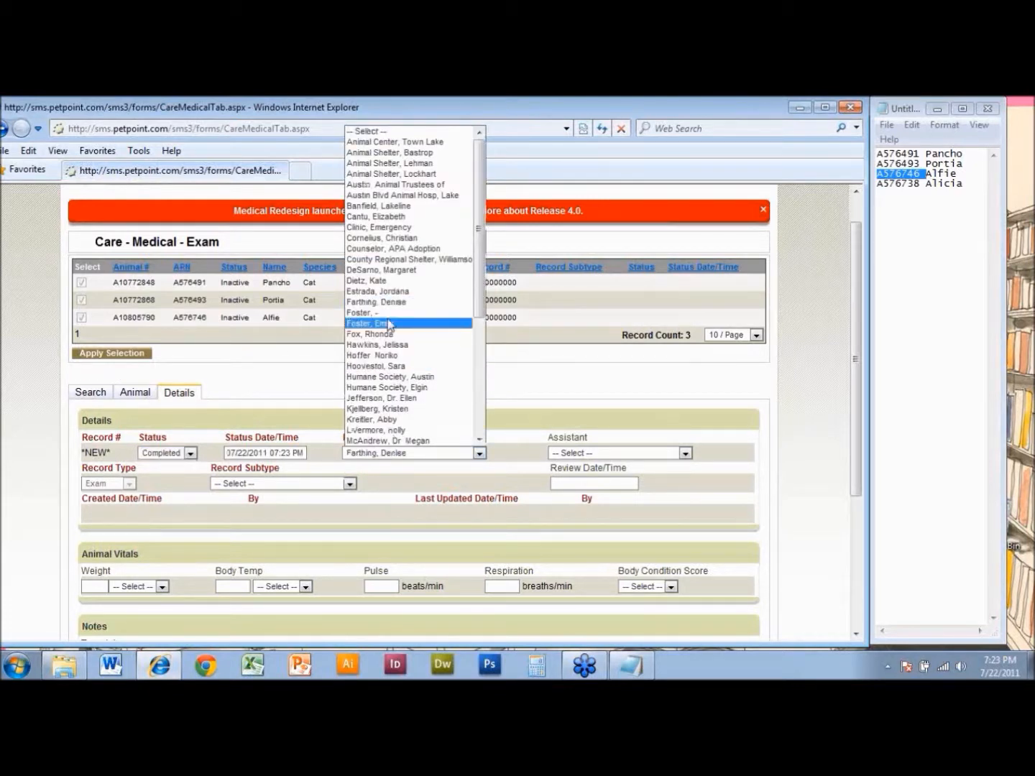
{"action": "left_click", "coordinate": [388, 314]}
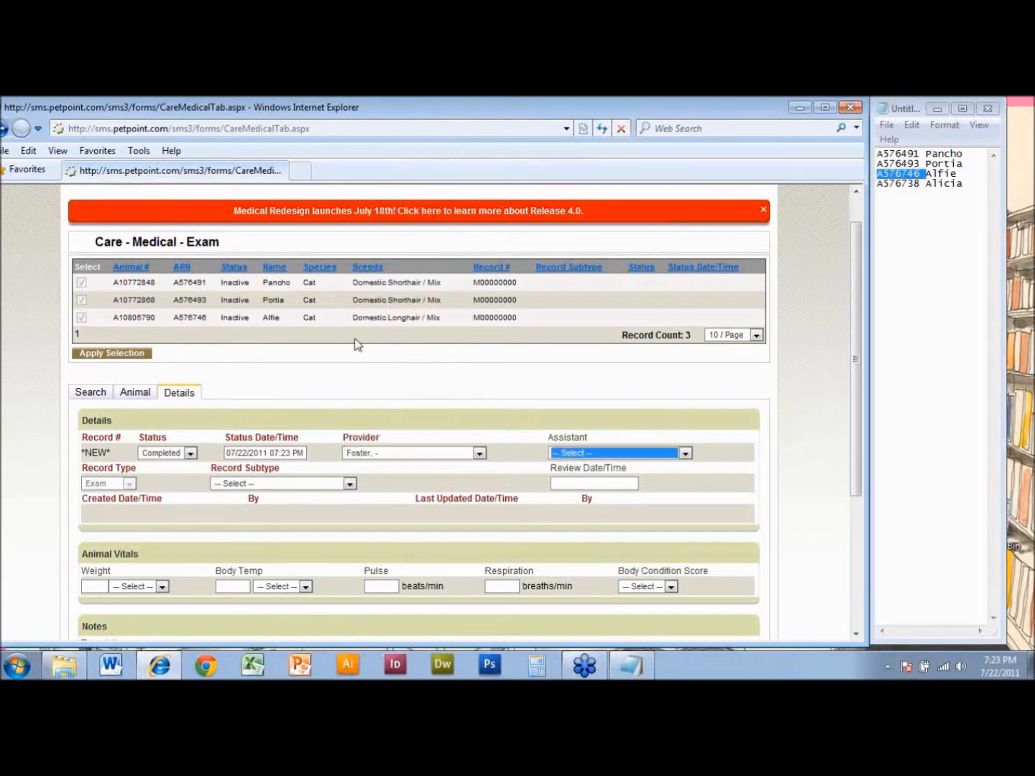
{"action": "left_click", "coordinate": [284, 485]}
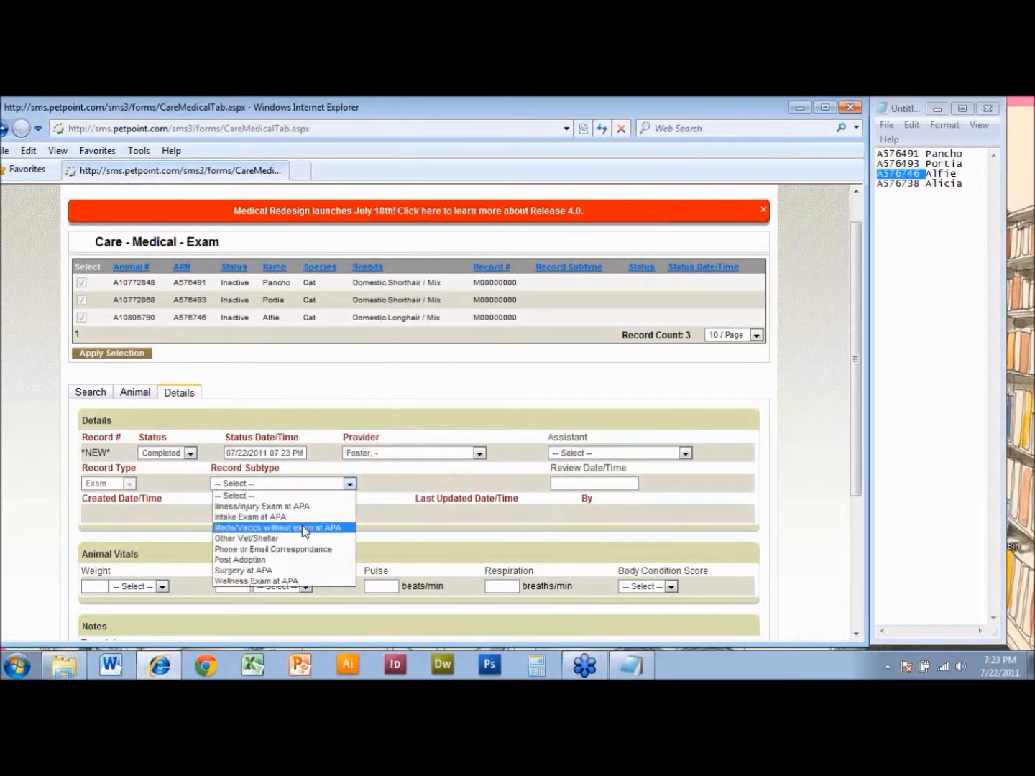
{"action": "left_click", "coordinate": [302, 548]}
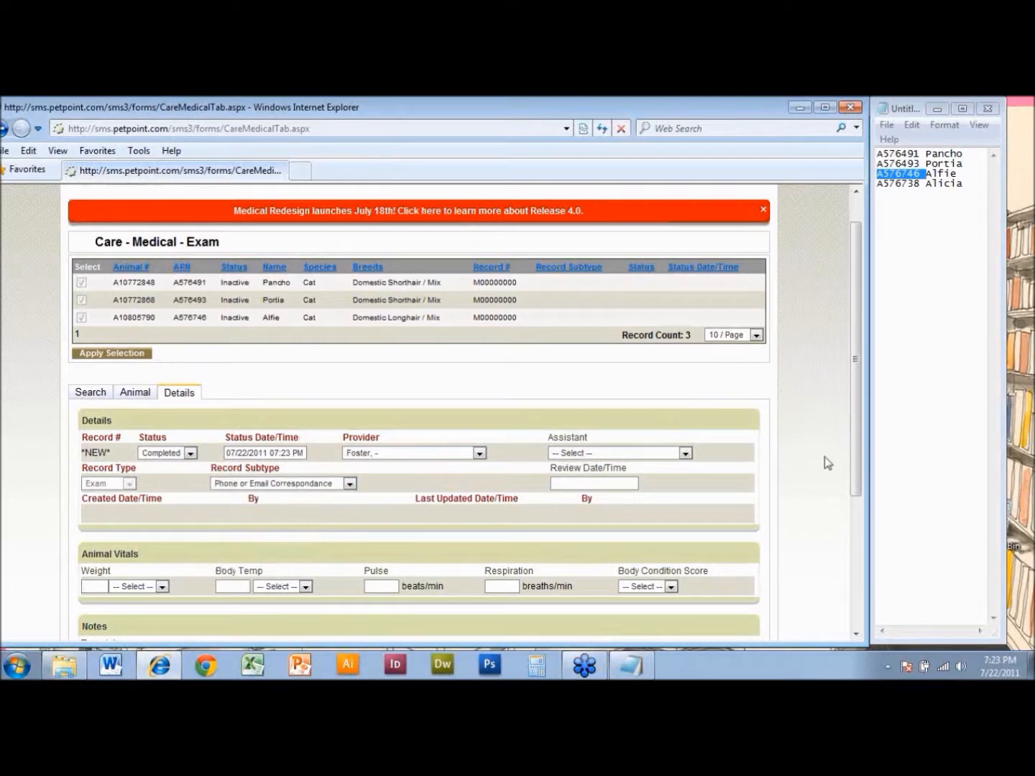
- Enter the exam note "notesn notenoska;lkdf" and submit the exam
{"action": "left_click_drag", "start_coordinate": [850, 455], "coordinate": [855, 597]}
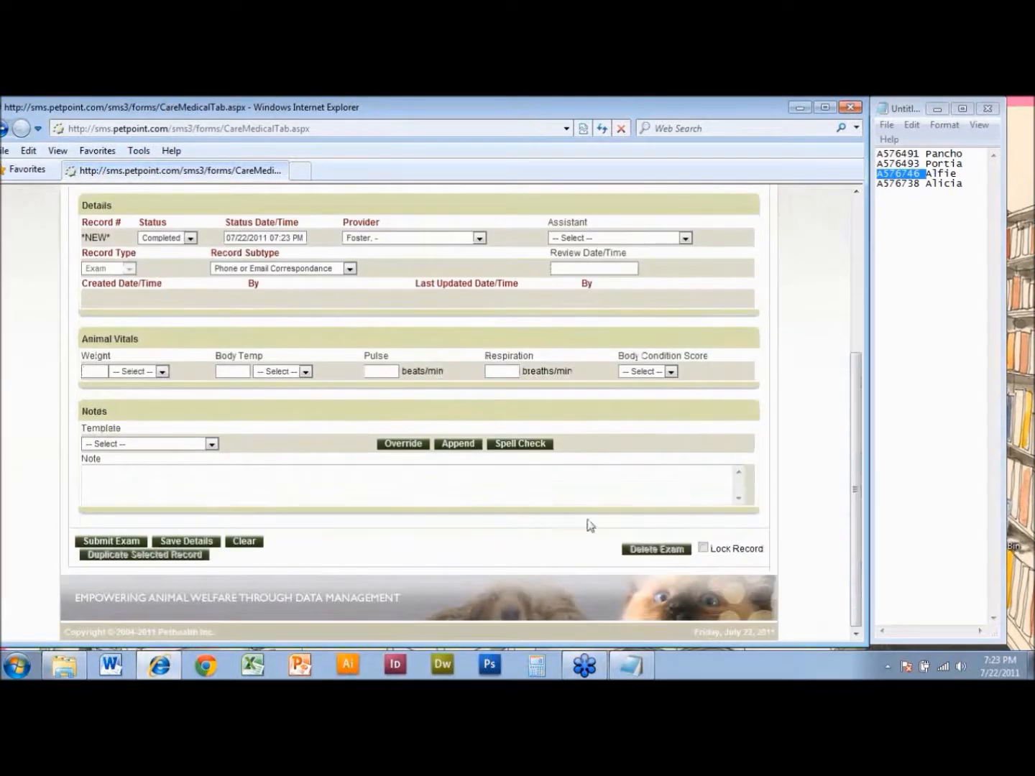
{"action": "left_click", "coordinate": [275, 466]}
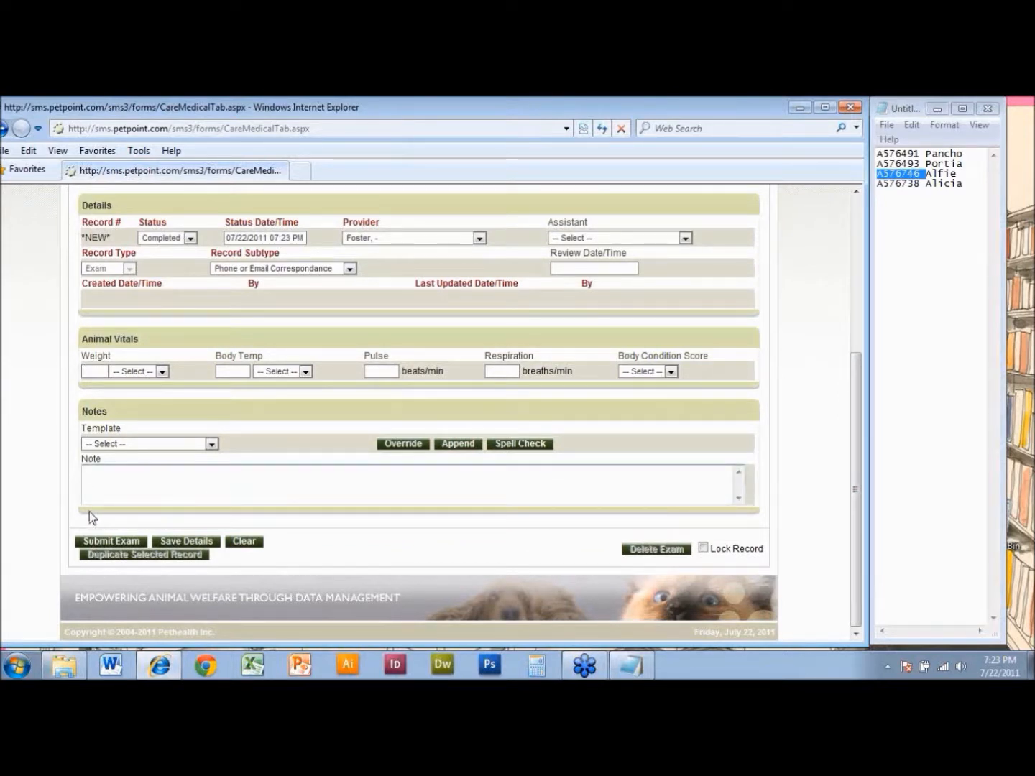
{"action": "type", "text": "notesn notesns"}
{"action": "type", "text": "ka;lkdf"}
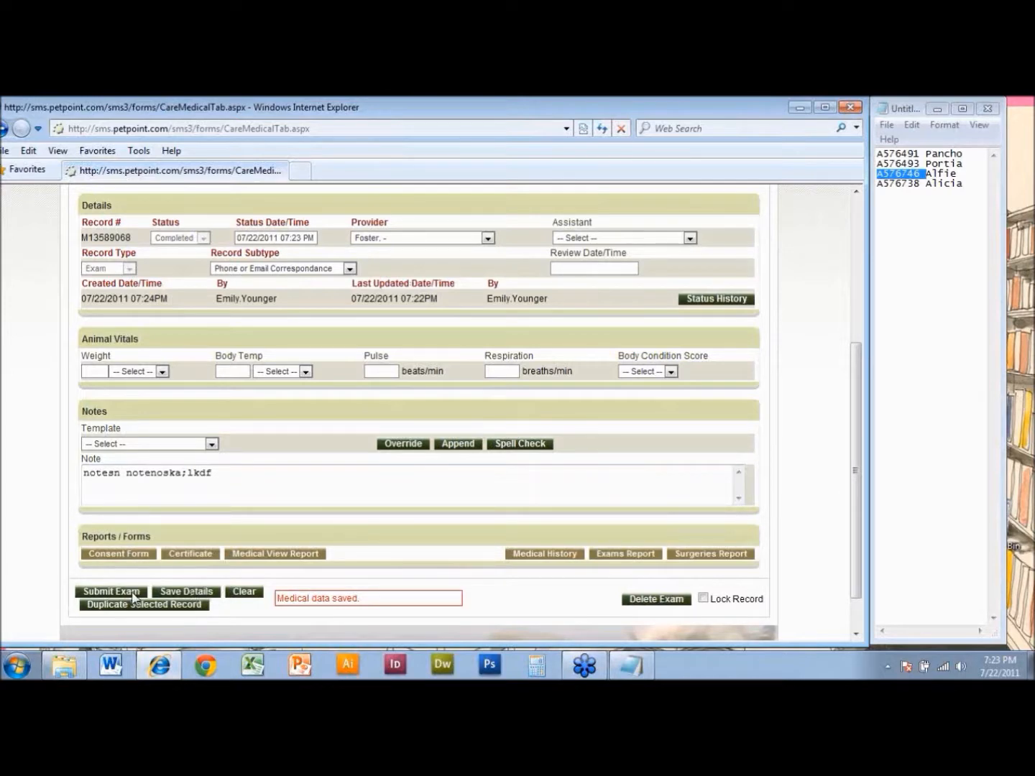
- Select the exam records of Alfie, Portia and Pancho together and apply the selection for a shared treatment
{"action": "left_click_drag", "start_coordinate": [856, 387], "coordinate": [845, 284]}
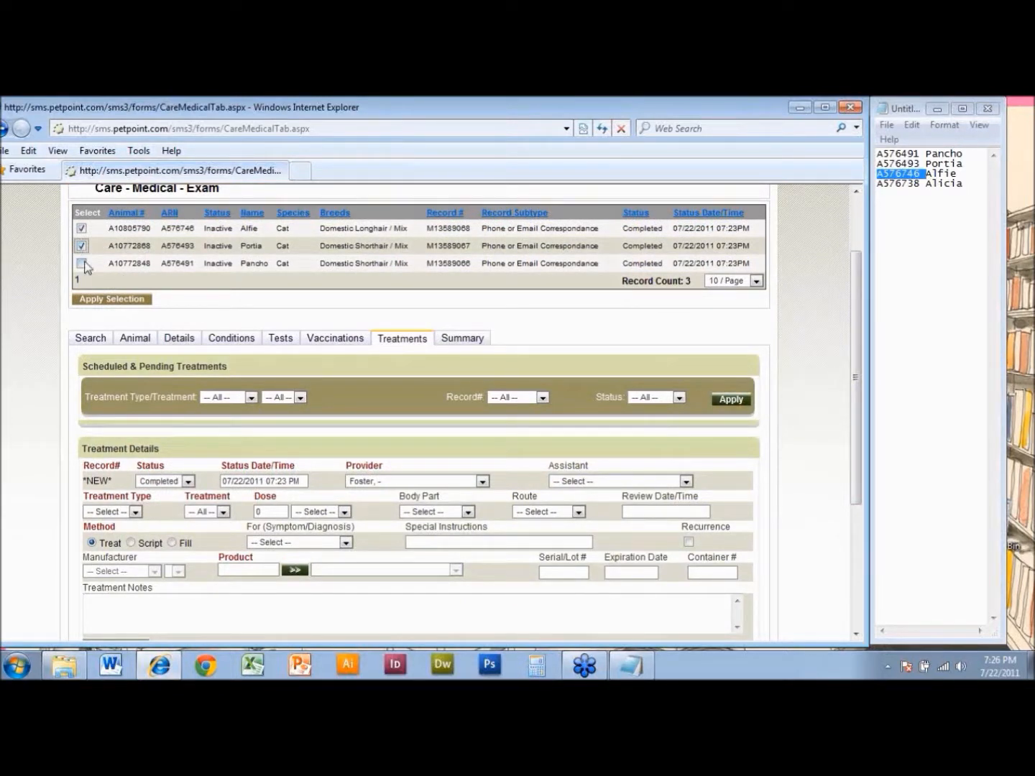
{"action": "left_click", "coordinate": [81, 263]}
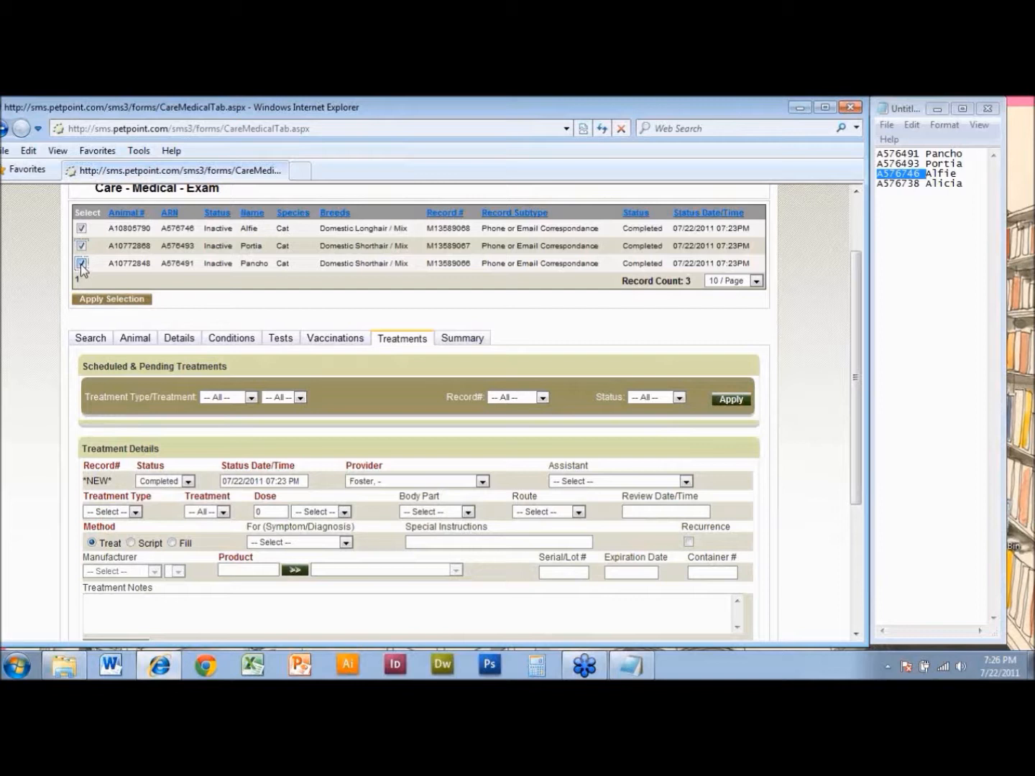
{"action": "left_click", "coordinate": [128, 300]}
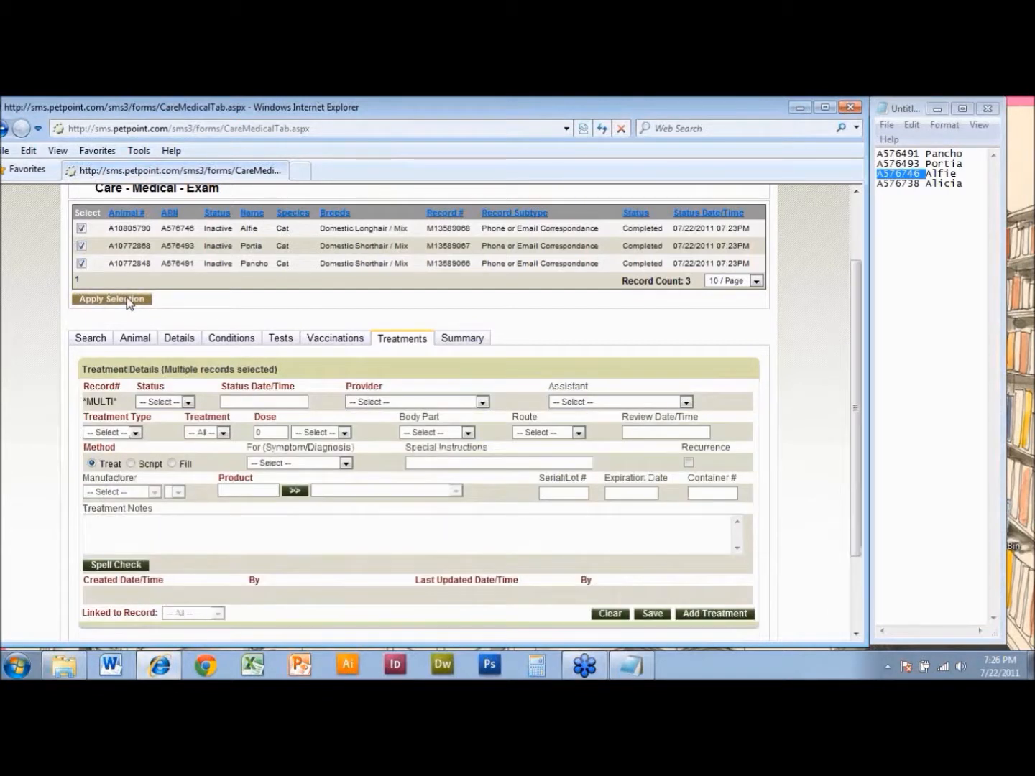
{"action": "left_click", "coordinate": [81, 264]}
{"action": "left_click", "coordinate": [82, 264]}
- Set the shared treatment's status to Completed and its provider to "Foster, -"
{"action": "left_click", "coordinate": [162, 402]}
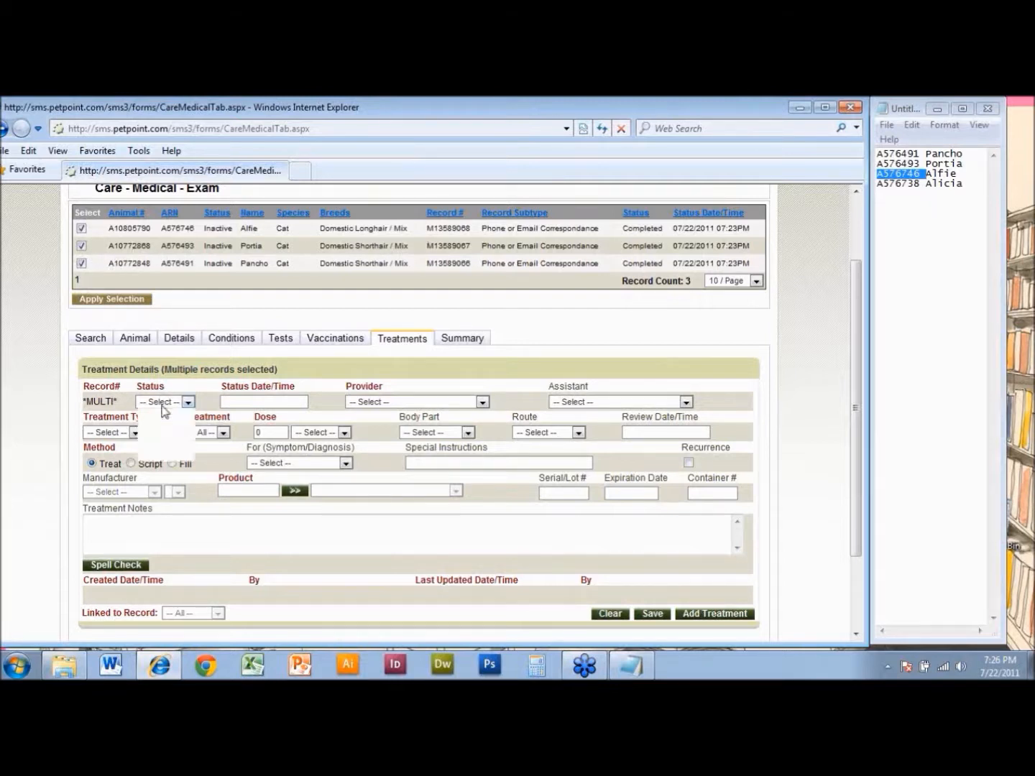
{"action": "left_click", "coordinate": [172, 446]}
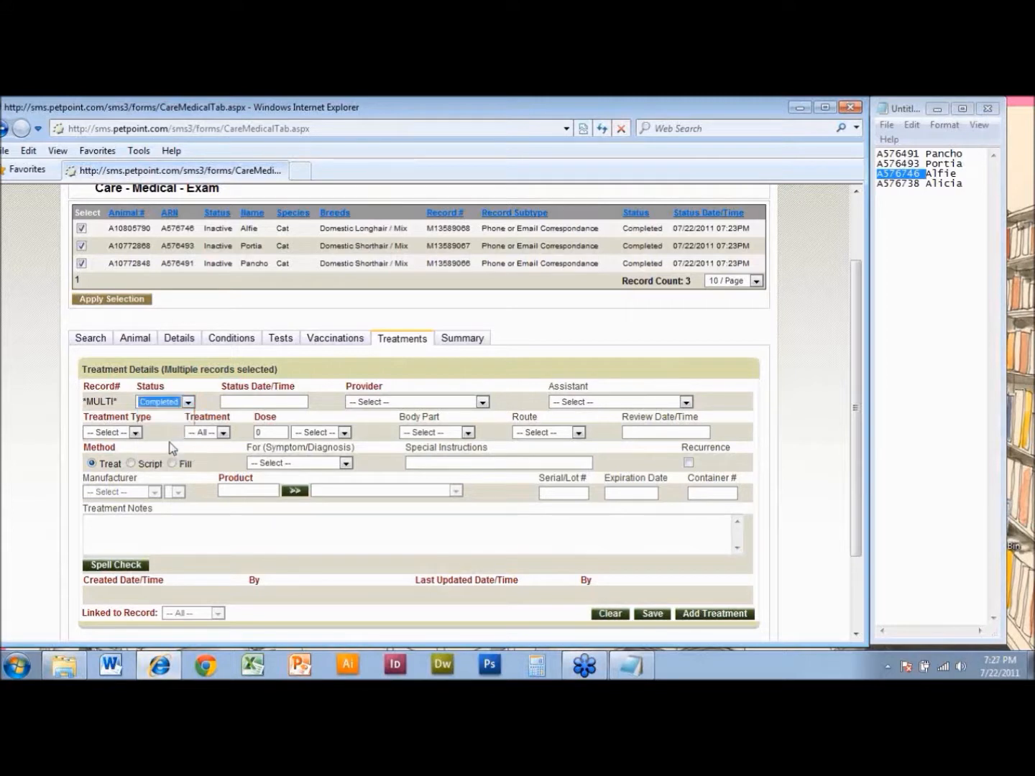
{"action": "key", "text": "Tab"}
{"action": "key", "text": "Tab"}
{"action": "key", "text": "f"}
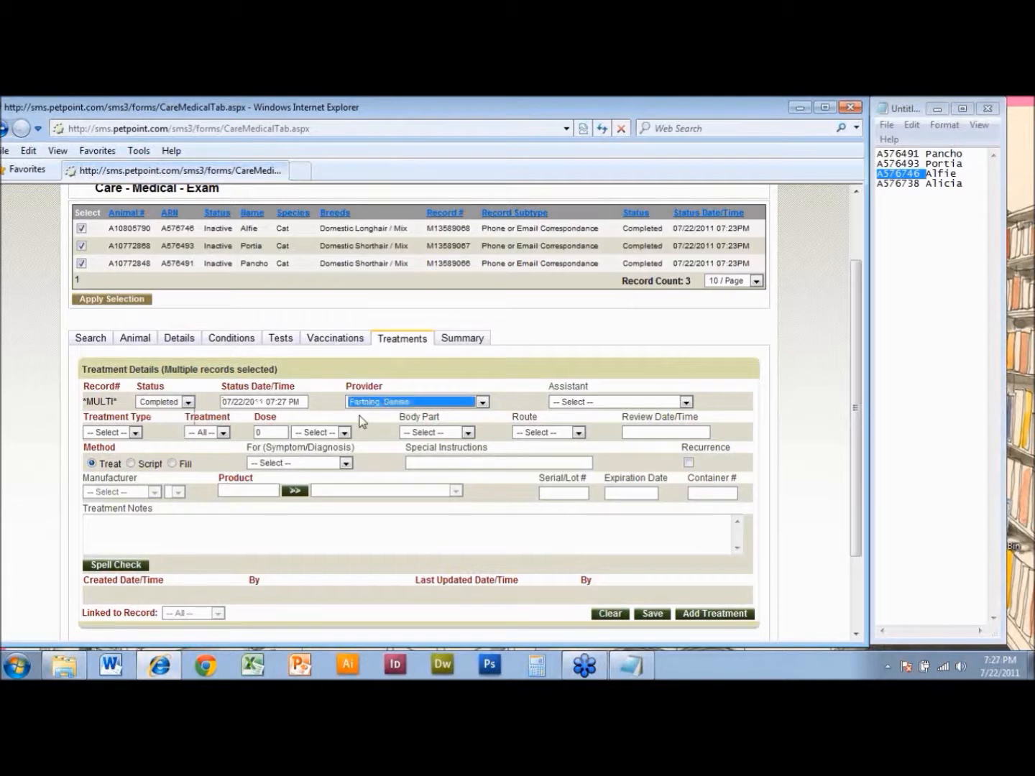
{"action": "key", "text": "Tab"}
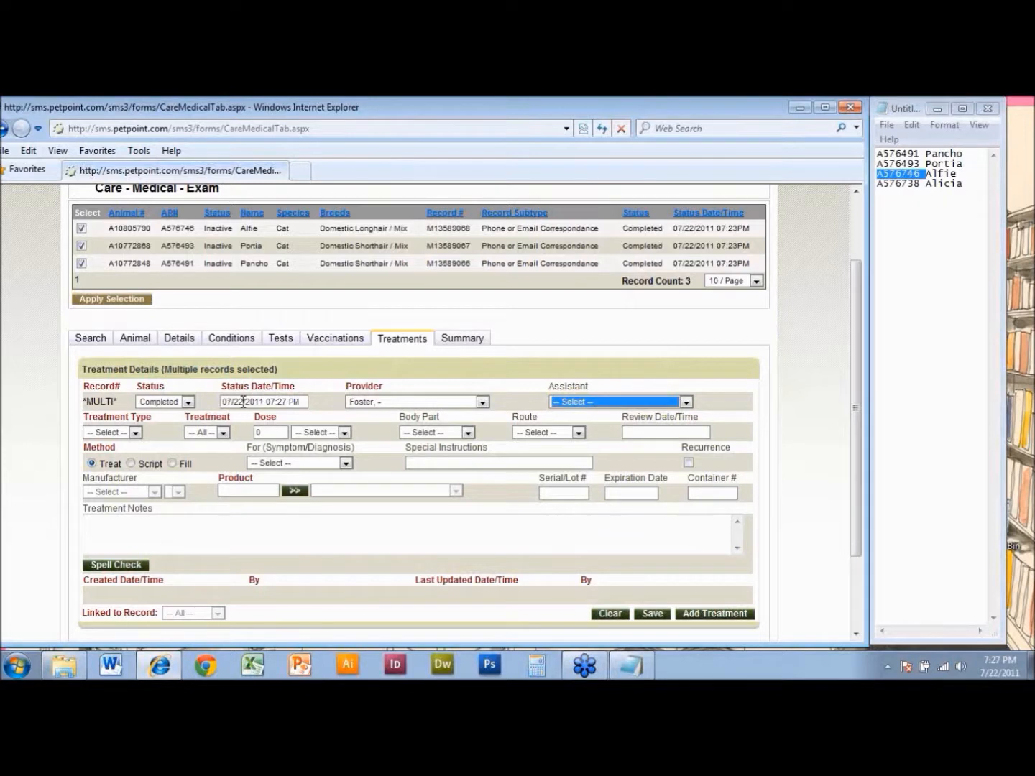
- Set the treatment type to Medication, the treatment to Strongid (Pyrantel) and the dose to 1.0 cc
{"action": "left_click", "coordinate": [121, 439]}
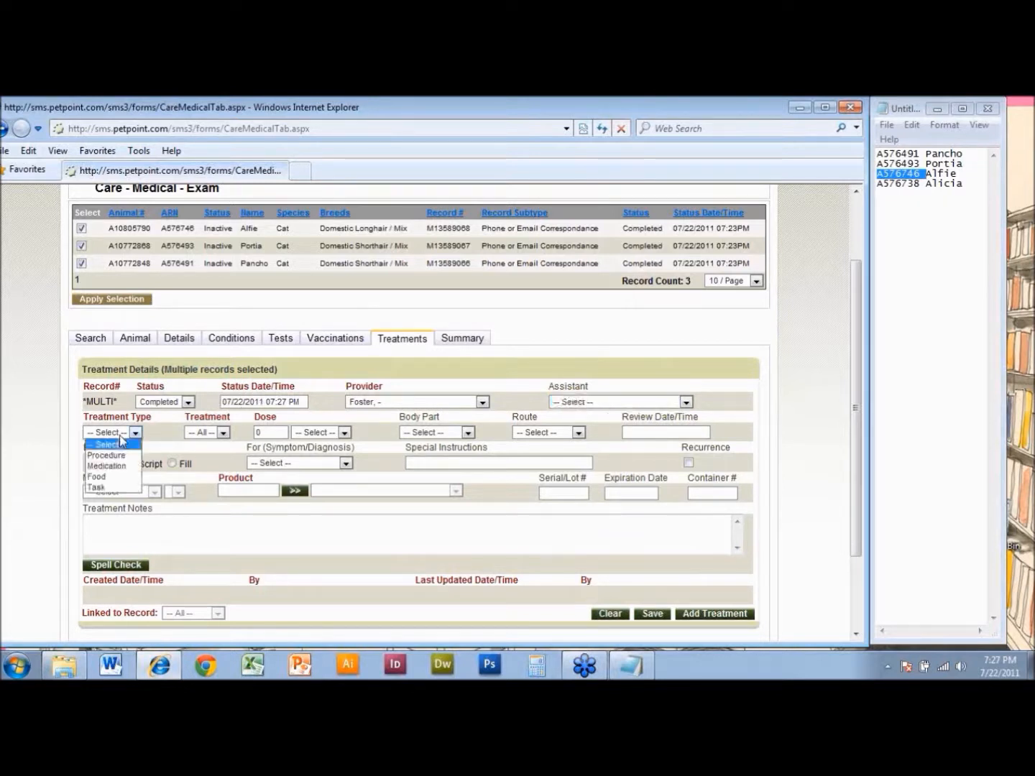
{"action": "left_click", "coordinate": [127, 467]}
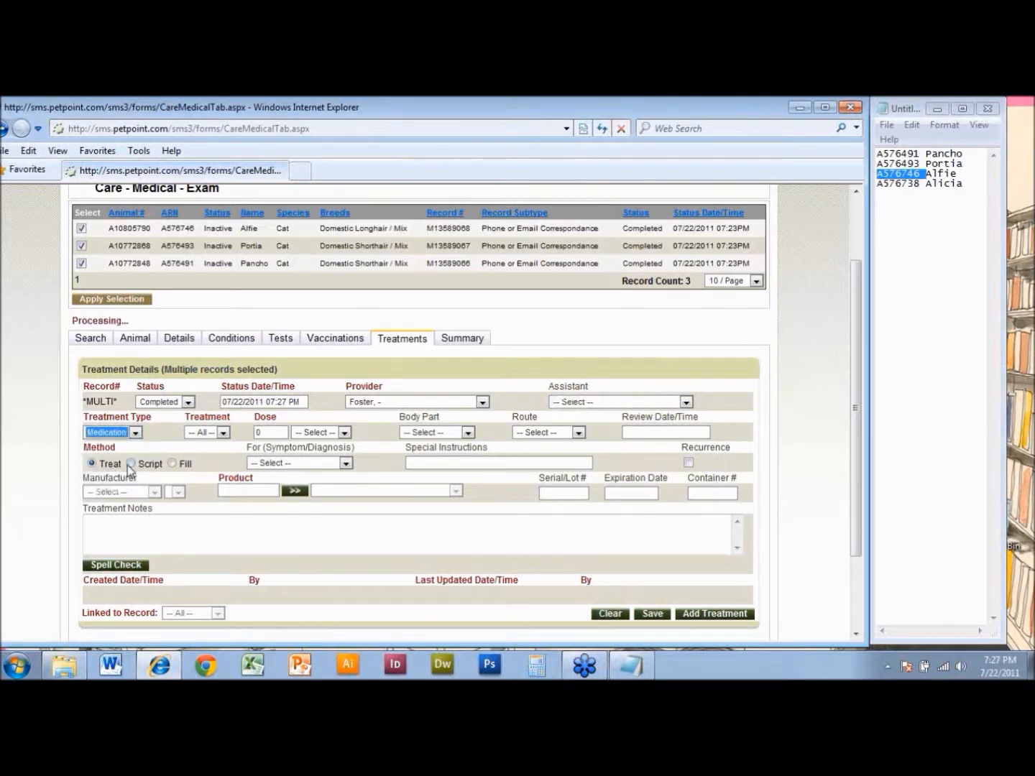
{"action": "left_click", "coordinate": [190, 434]}
{"action": "key", "text": "Tab"}
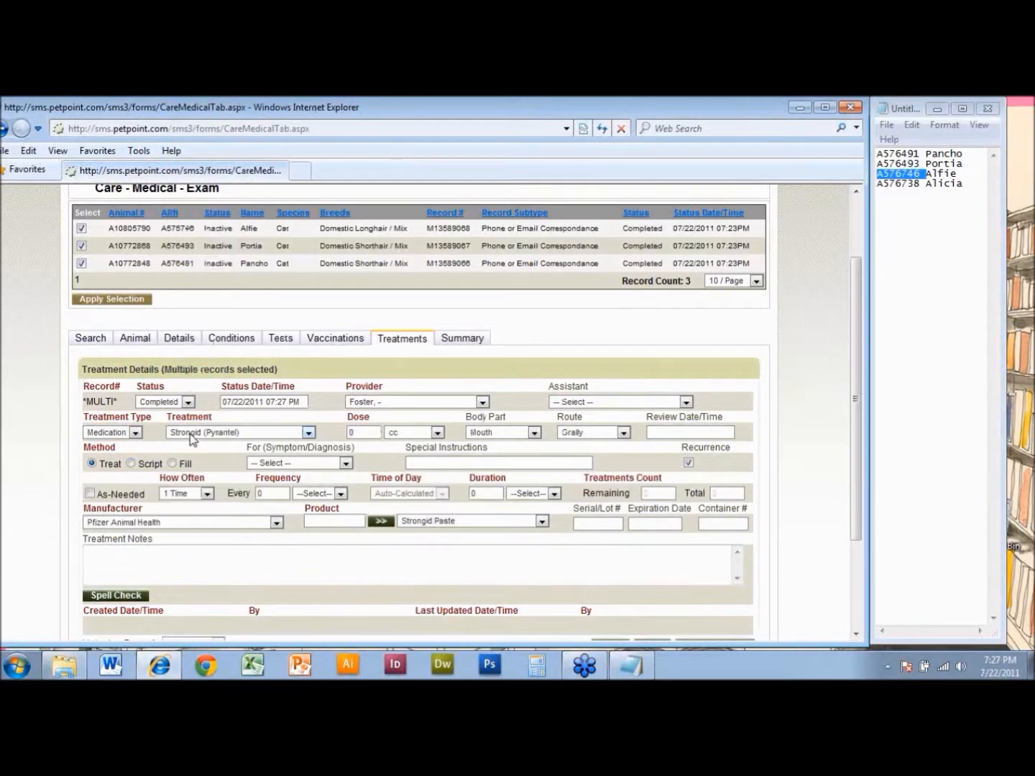
{"action": "type", "text": "1.0"}
{"action": "key", "text": "Tab"}
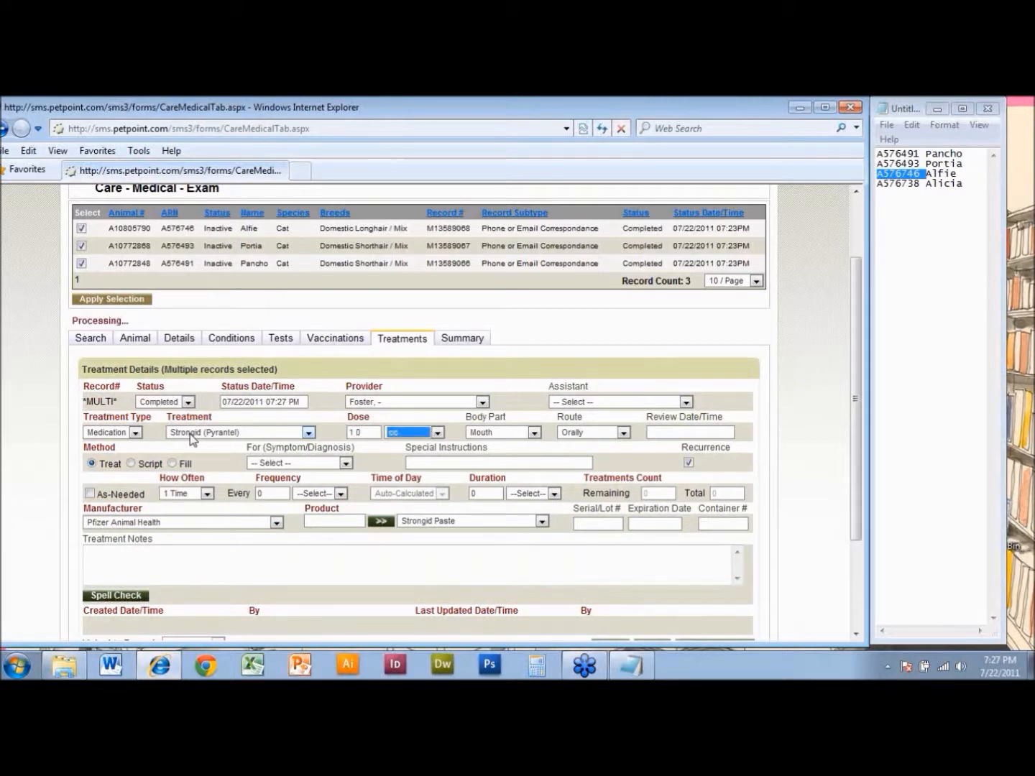
- Turn off recurrence and add the Strongid (Pyrantel) treatment to all selected exam records
{"action": "left_click", "coordinate": [688, 464]}
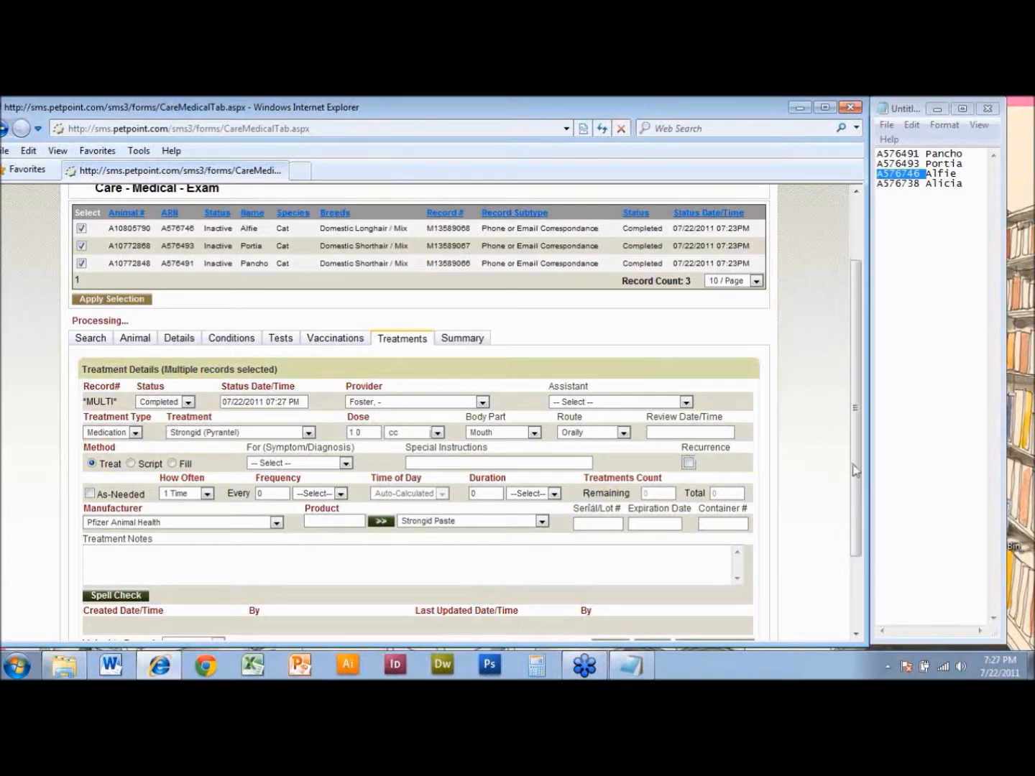
{"action": "scroll", "coordinate": [855, 470], "scroll_direction": "down", "scroll_amount": 2}
{"action": "left_click", "coordinate": [713, 555]}
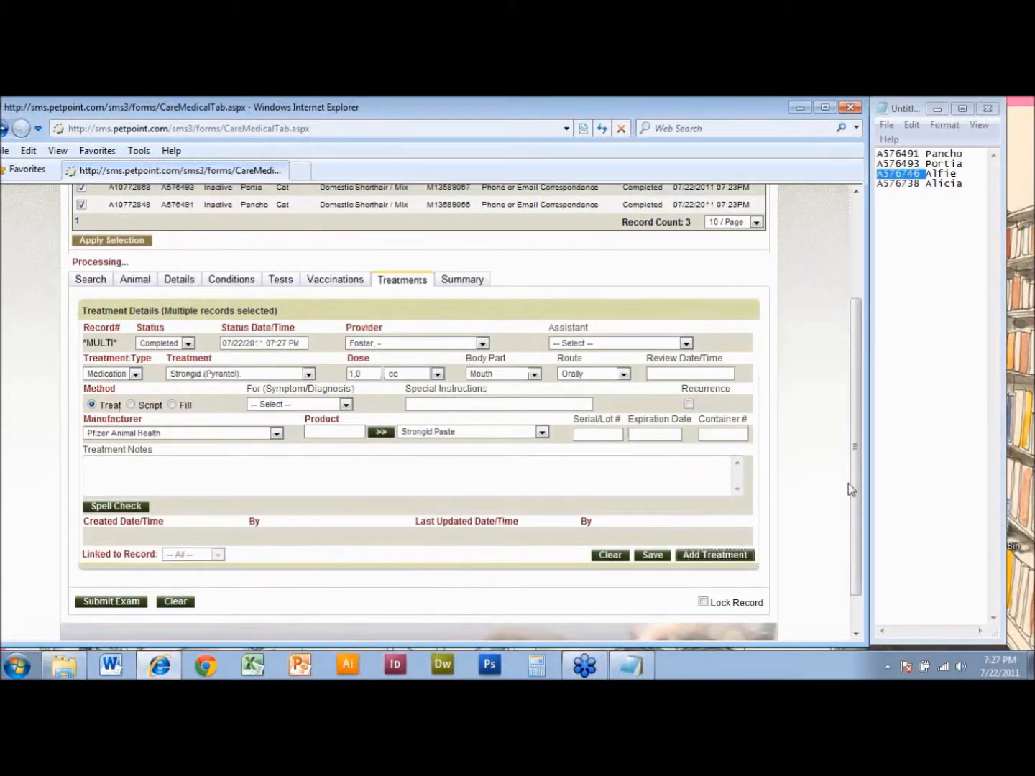
- Apply the selection to Pancho's exam record alone, view his animal information and return to his treatments
{"action": "left_click_drag", "start_coordinate": [857, 474], "coordinate": [873, 419]}
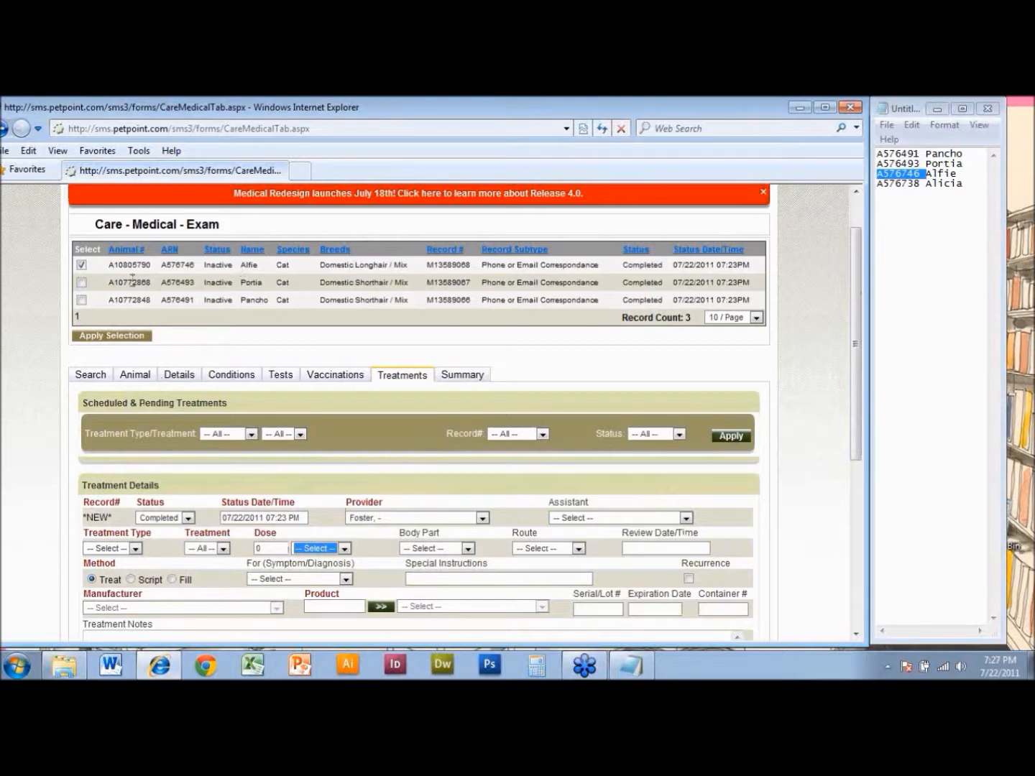
{"action": "mouse_move", "coordinate": [856, 372]}
{"action": "left_mouse_down"}
{"action": "mouse_move", "coordinate": [856, 491]}
{"action": "mouse_move", "coordinate": [855, 387]}
{"action": "left_mouse_up"}
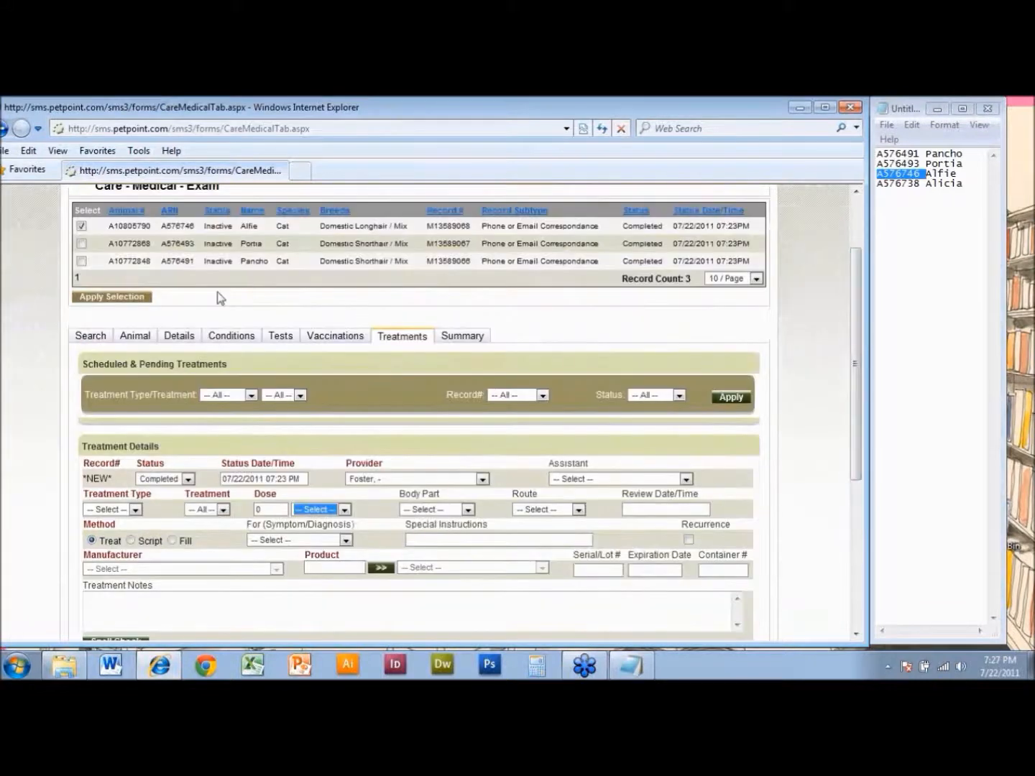
{"action": "left_click", "coordinate": [82, 261]}
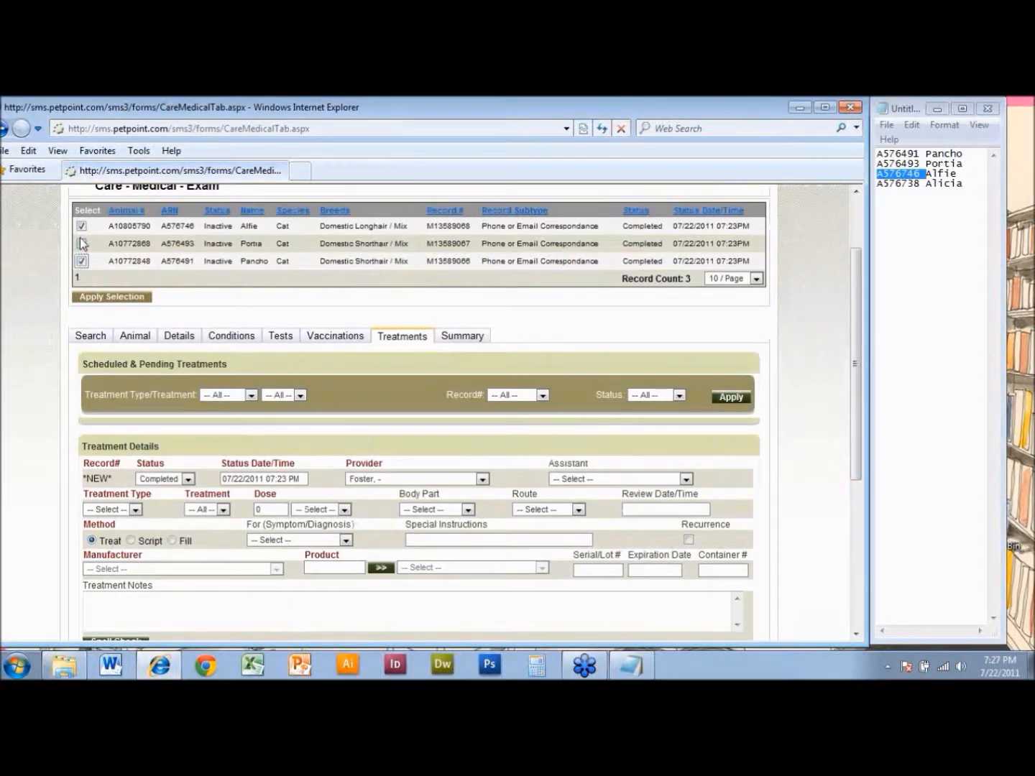
{"action": "left_click", "coordinate": [105, 298]}
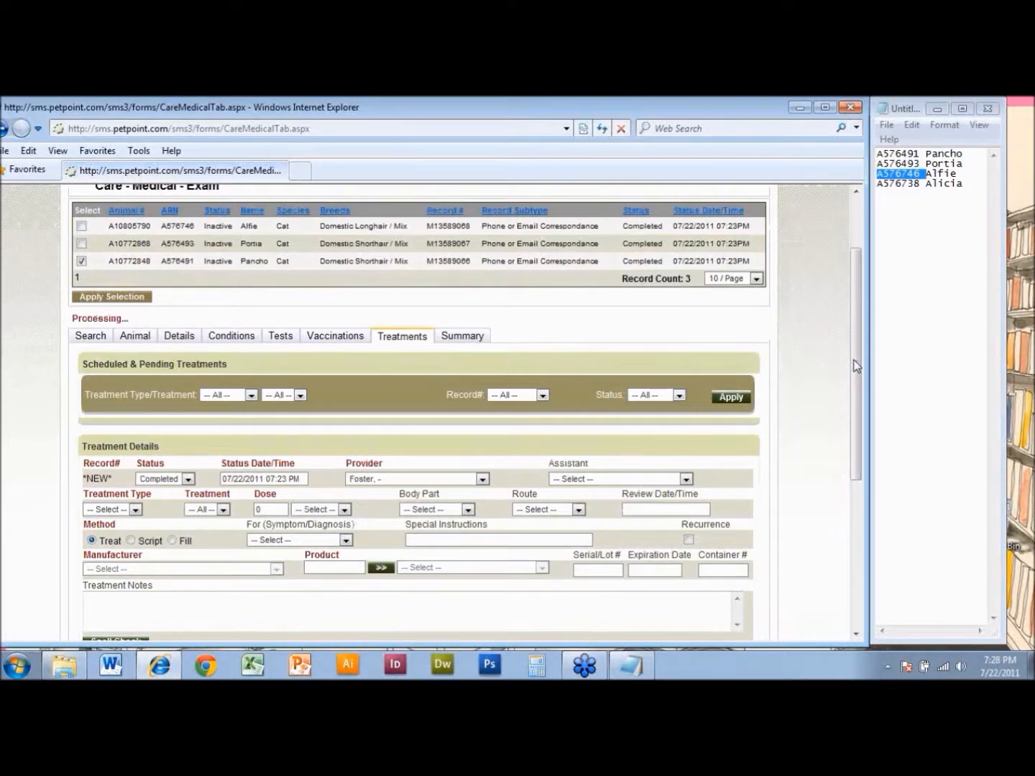
{"action": "left_click", "coordinate": [144, 337]}
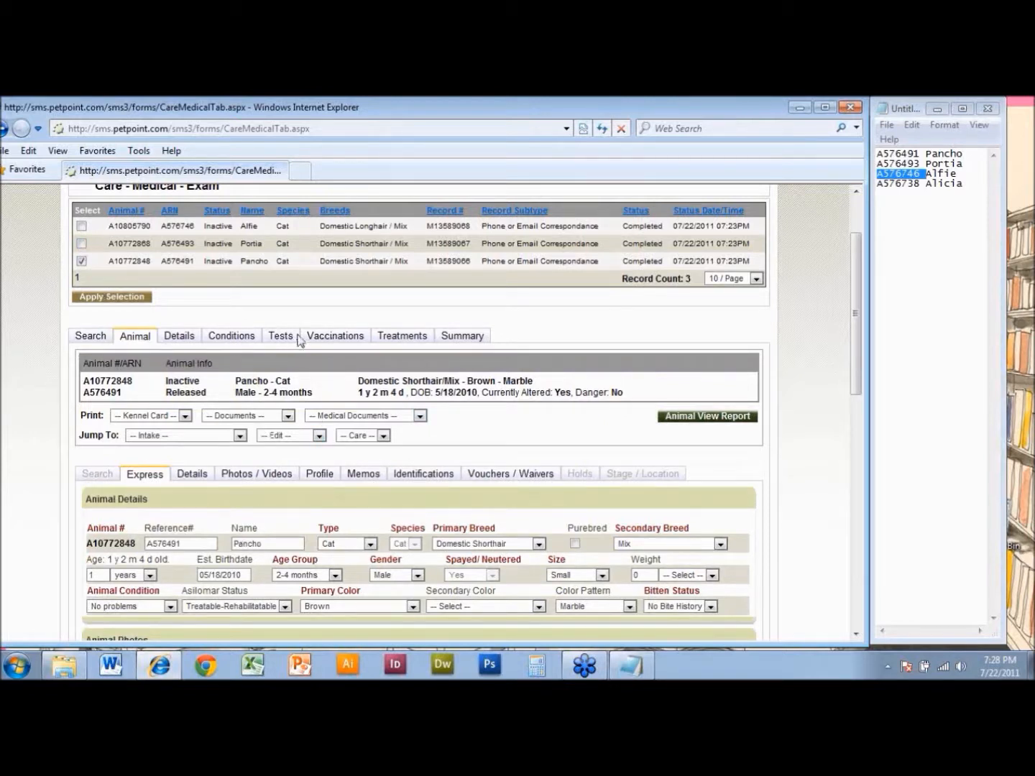
{"action": "left_click", "coordinate": [388, 340]}
- Open Pancho's Strongid (Pyrantel) exam treatment, set its dose to 3 cc and update the treatment
{"action": "left_click_drag", "start_coordinate": [854, 365], "coordinate": [542, 446]}
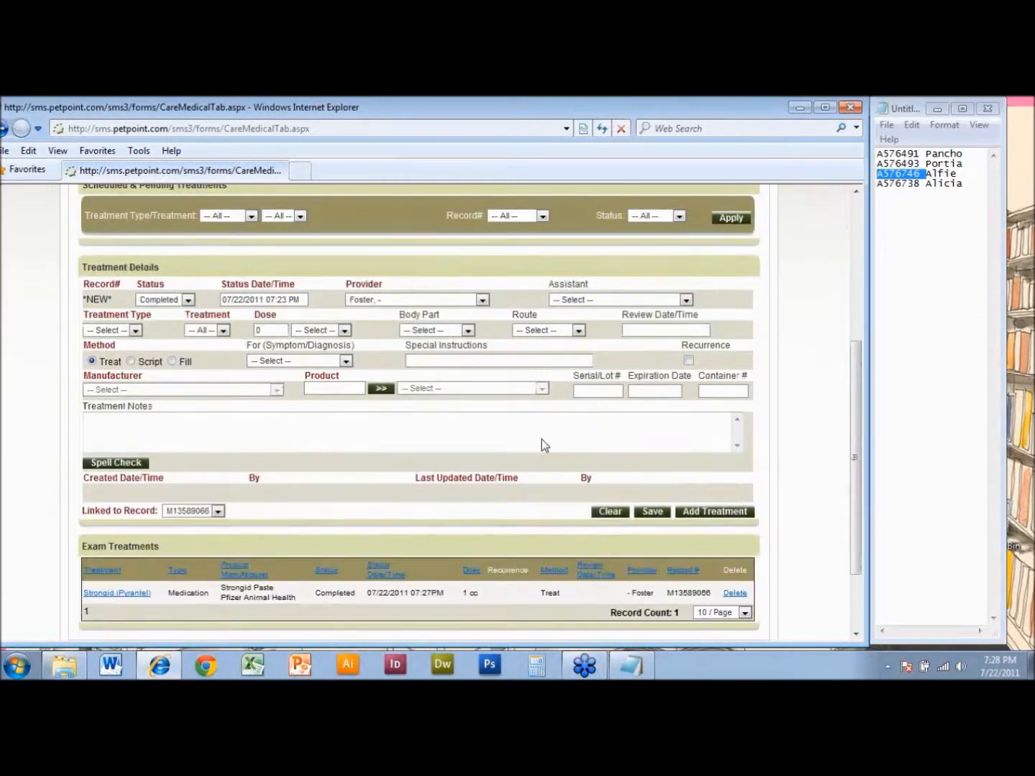
{"action": "left_click", "coordinate": [136, 594]}
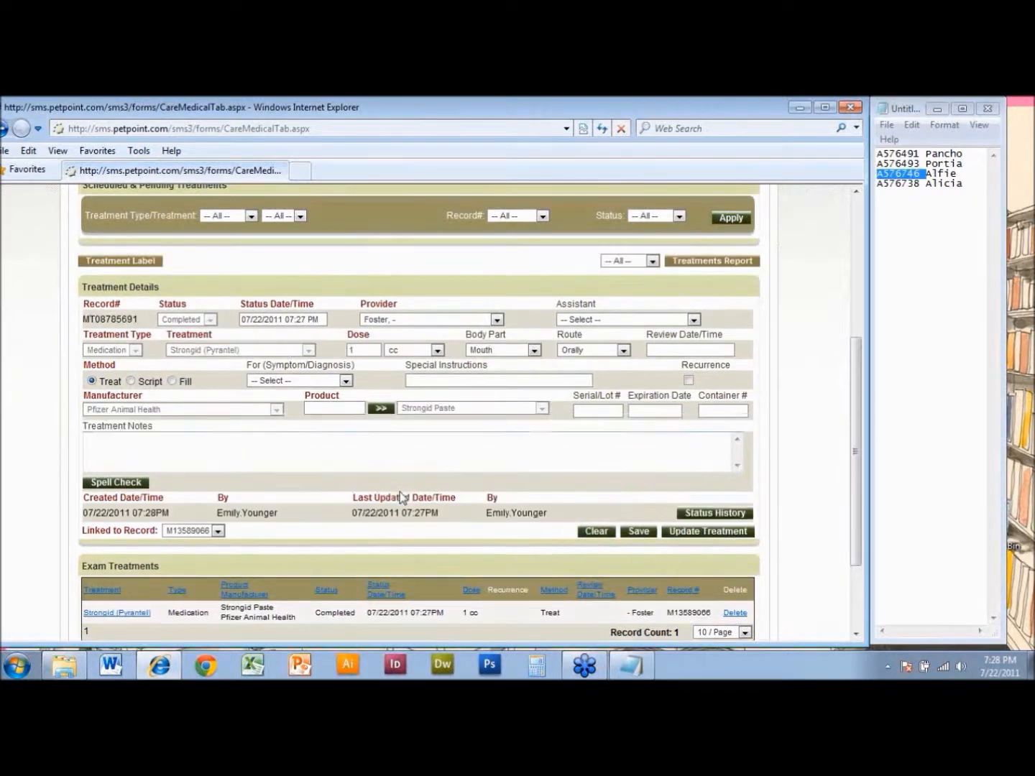
{"action": "left_click_drag", "start_coordinate": [854, 424], "coordinate": [854, 436]}
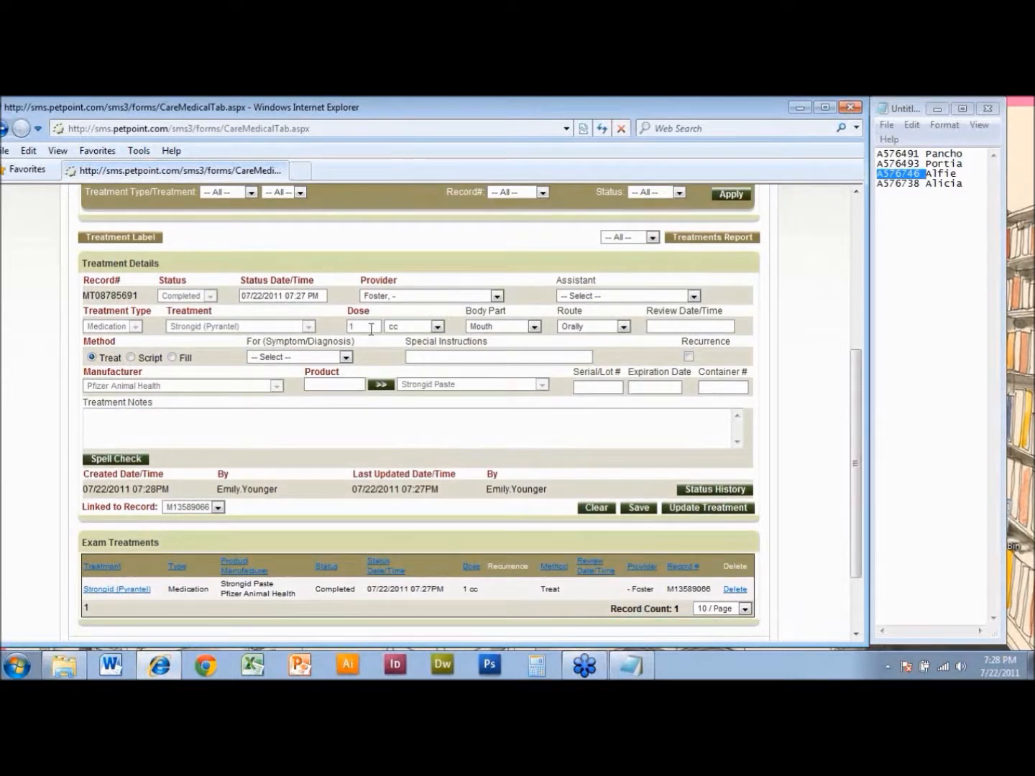
{"action": "type", "text": "3"}
{"action": "left_click_drag", "start_coordinate": [856, 515], "coordinate": [860, 369]}
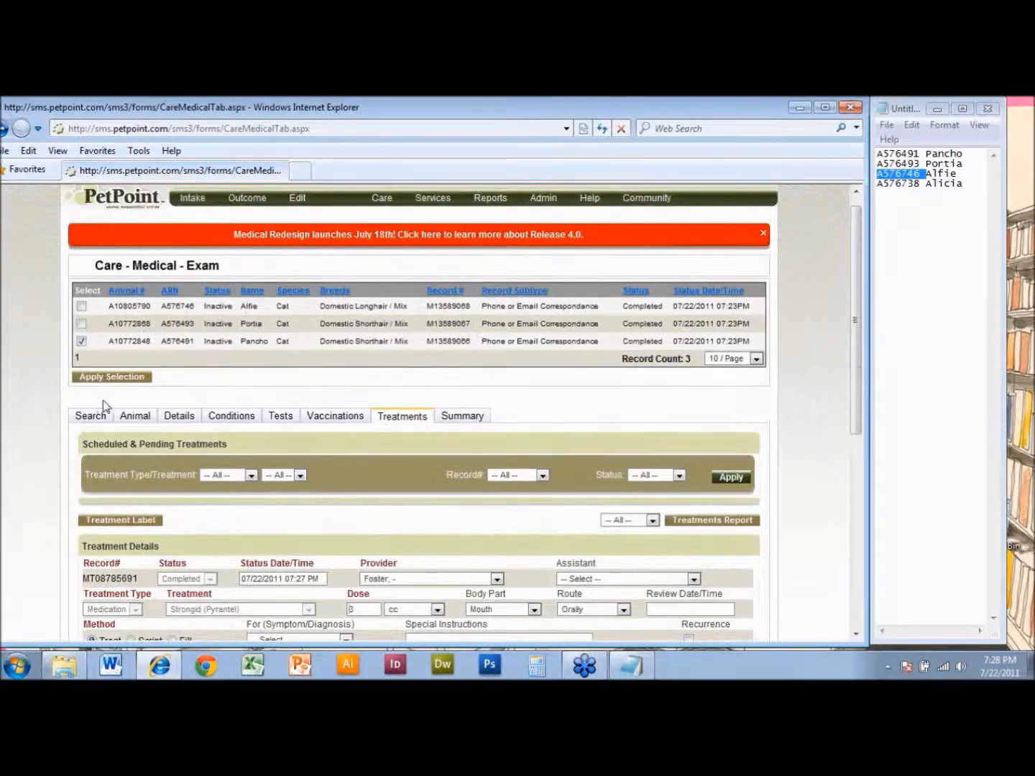
{"action": "left_click_drag", "start_coordinate": [854, 341], "coordinate": [843, 487]}
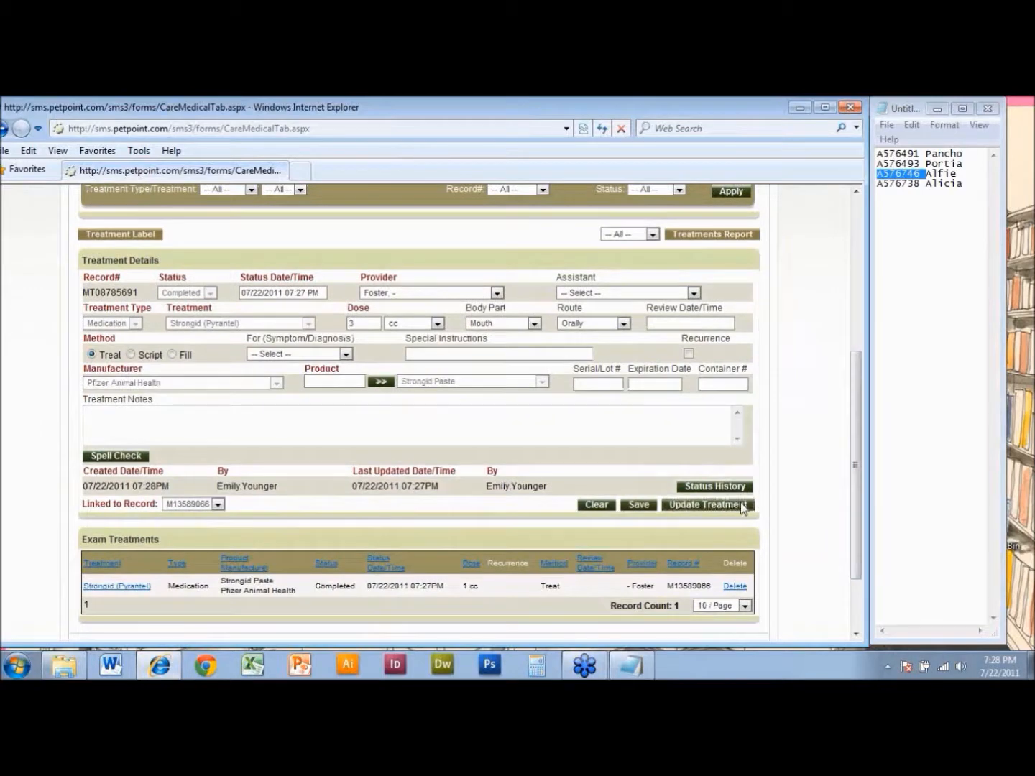
{"action": "left_click_drag", "start_coordinate": [854, 481], "coordinate": [868, 330]}
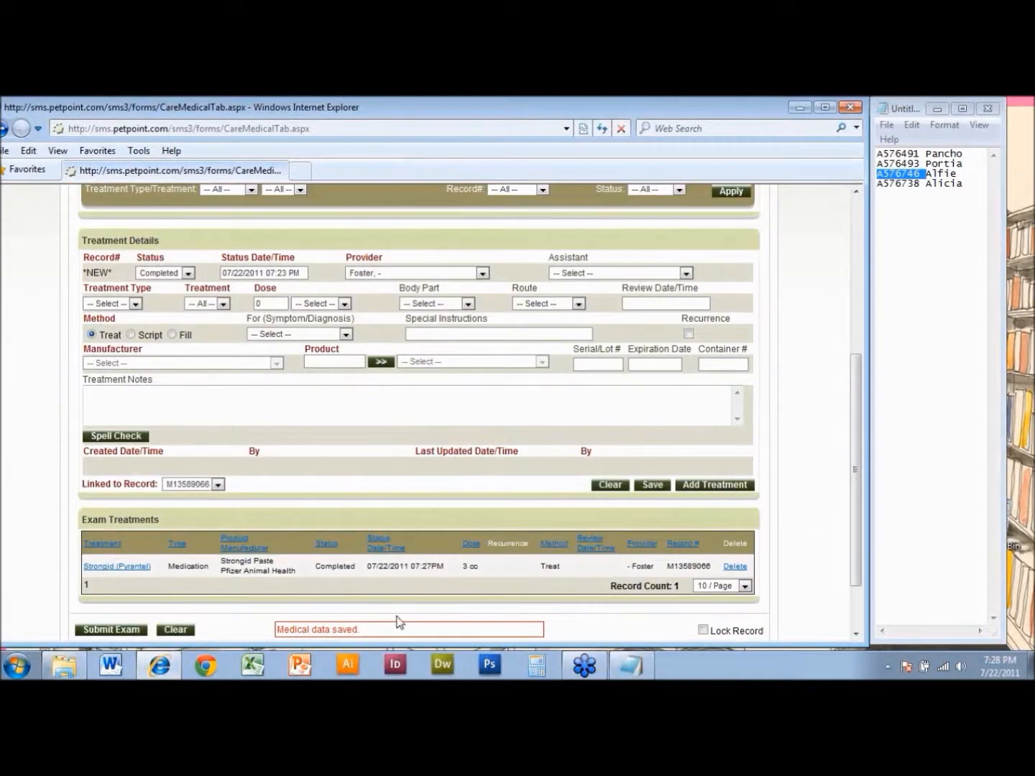
- Review the details and notes of Pancho's exam and submit the exam
{"action": "left_click_drag", "start_coordinate": [857, 543], "coordinate": [856, 425]}
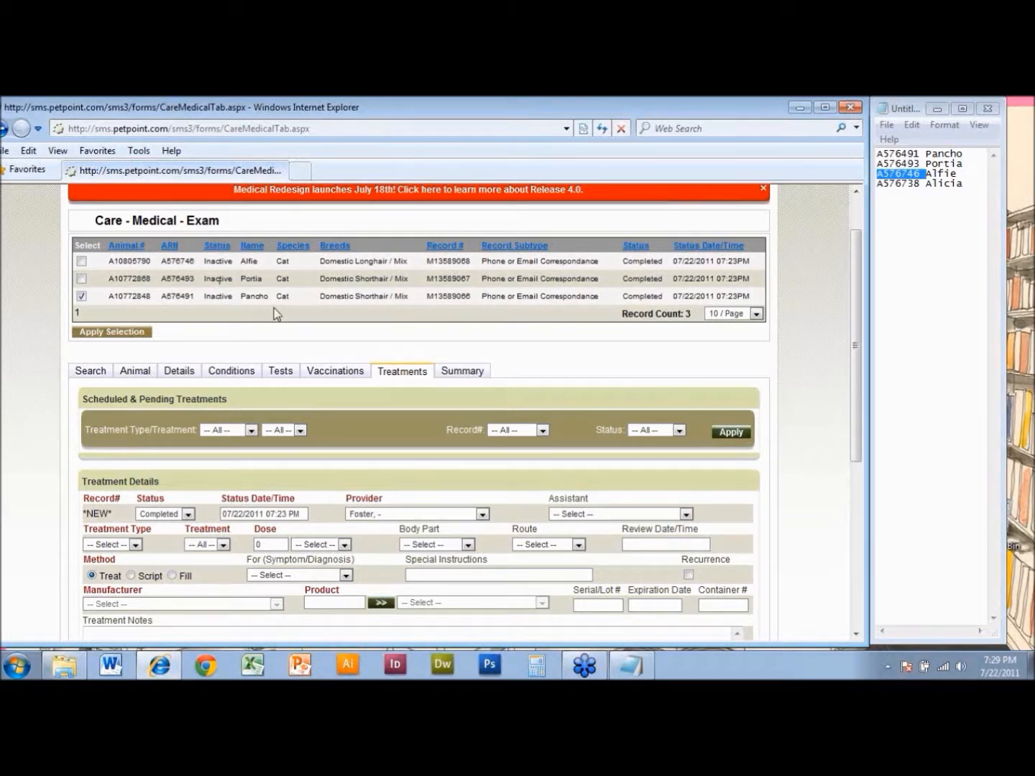
{"action": "left_click", "coordinate": [181, 371]}
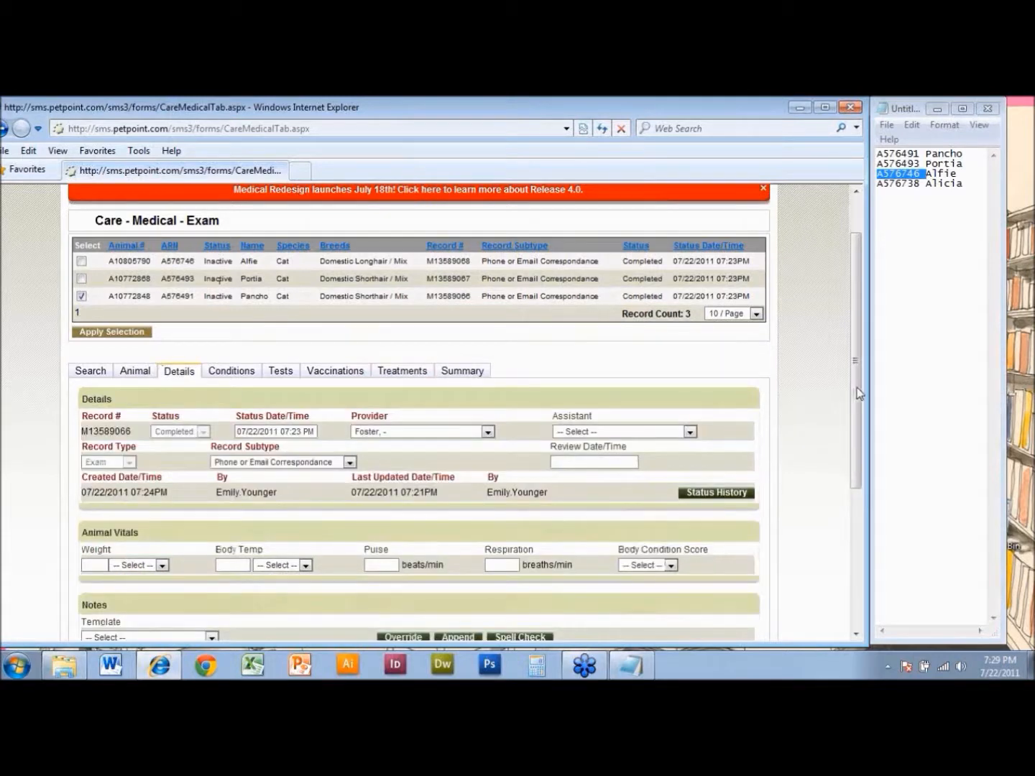
{"action": "left_click_drag", "start_coordinate": [857, 388], "coordinate": [857, 492]}
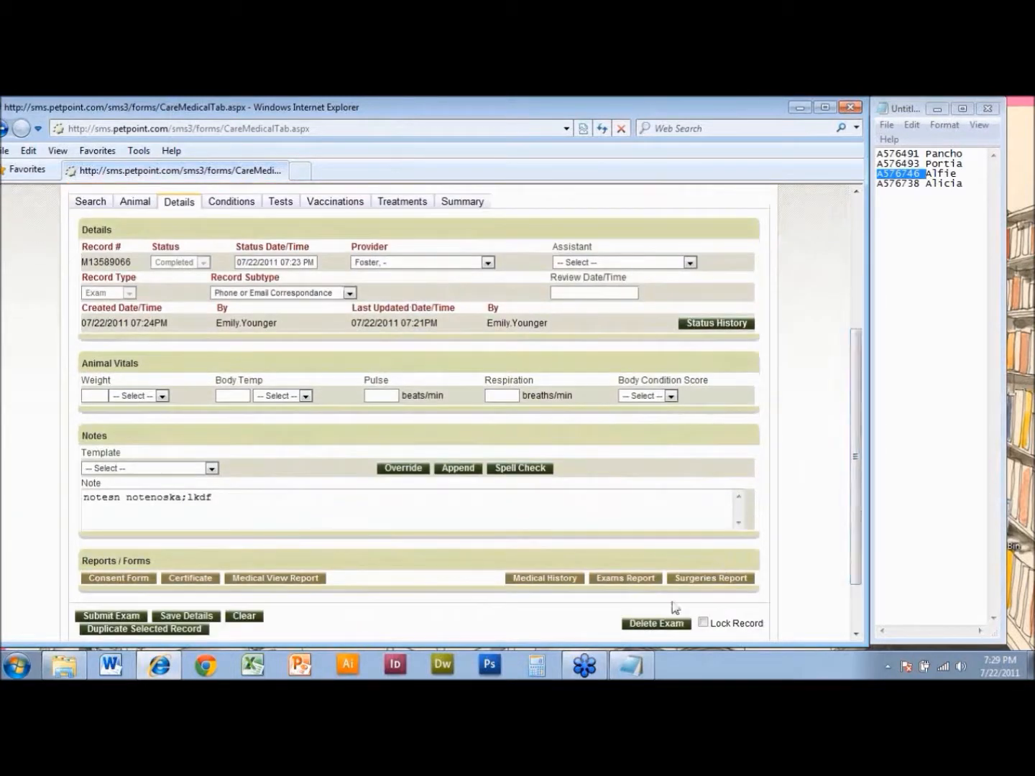
{"action": "left_click_drag", "start_coordinate": [856, 553], "coordinate": [837, 434]}
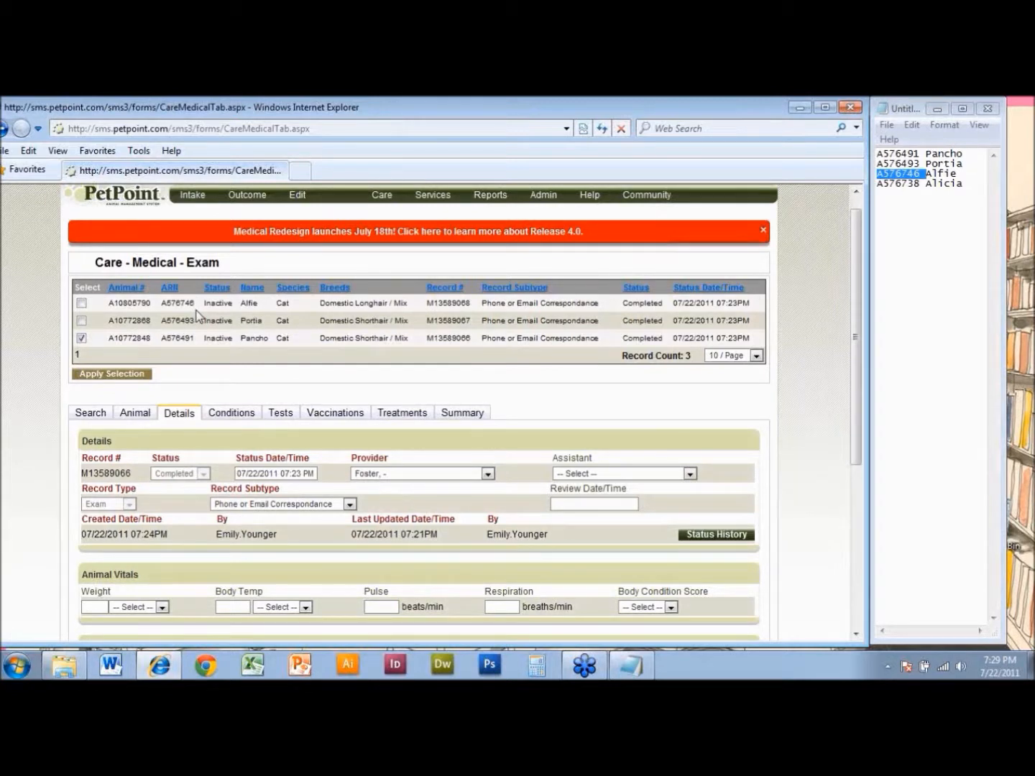
{"action": "left_click_drag", "start_coordinate": [855, 392], "coordinate": [840, 545]}
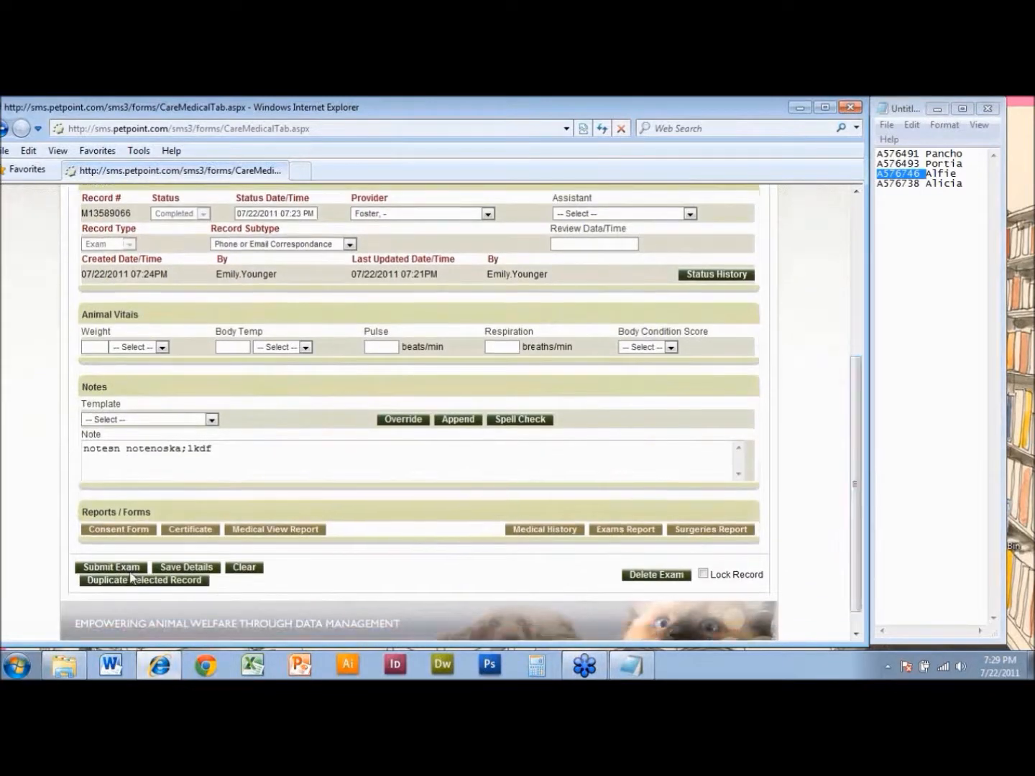
{"action": "left_click", "coordinate": [106, 565]}
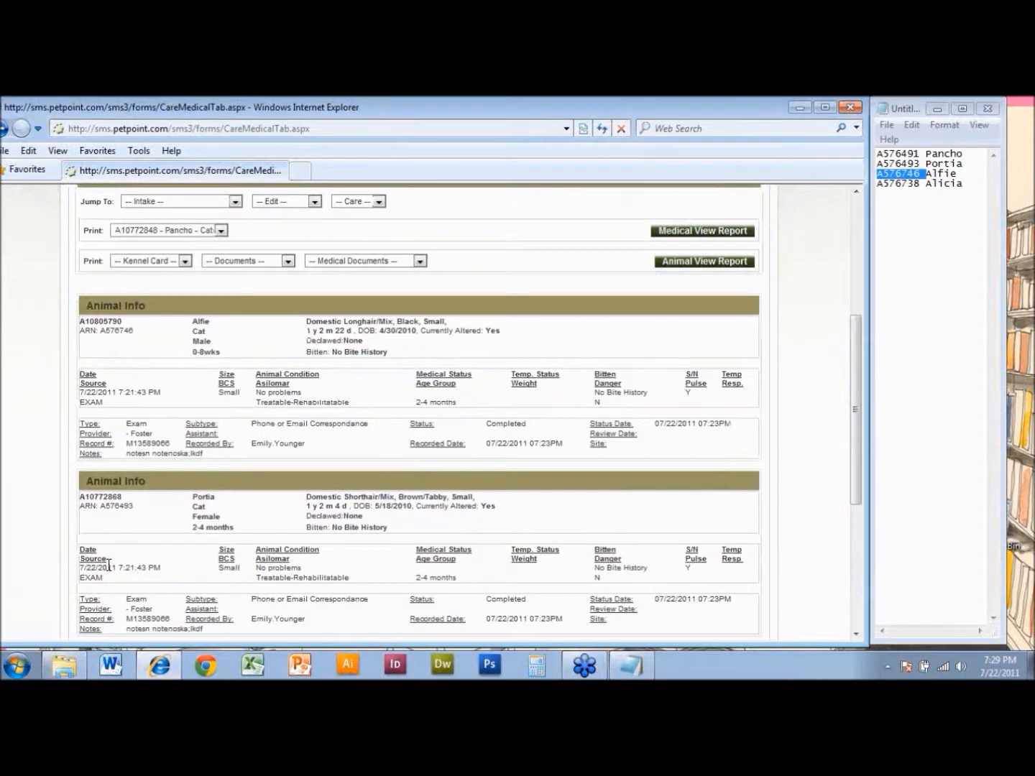
- Examine the exam summary and the list of animals available for printing
{"action": "left_click_drag", "start_coordinate": [856, 407], "coordinate": [881, 382]}
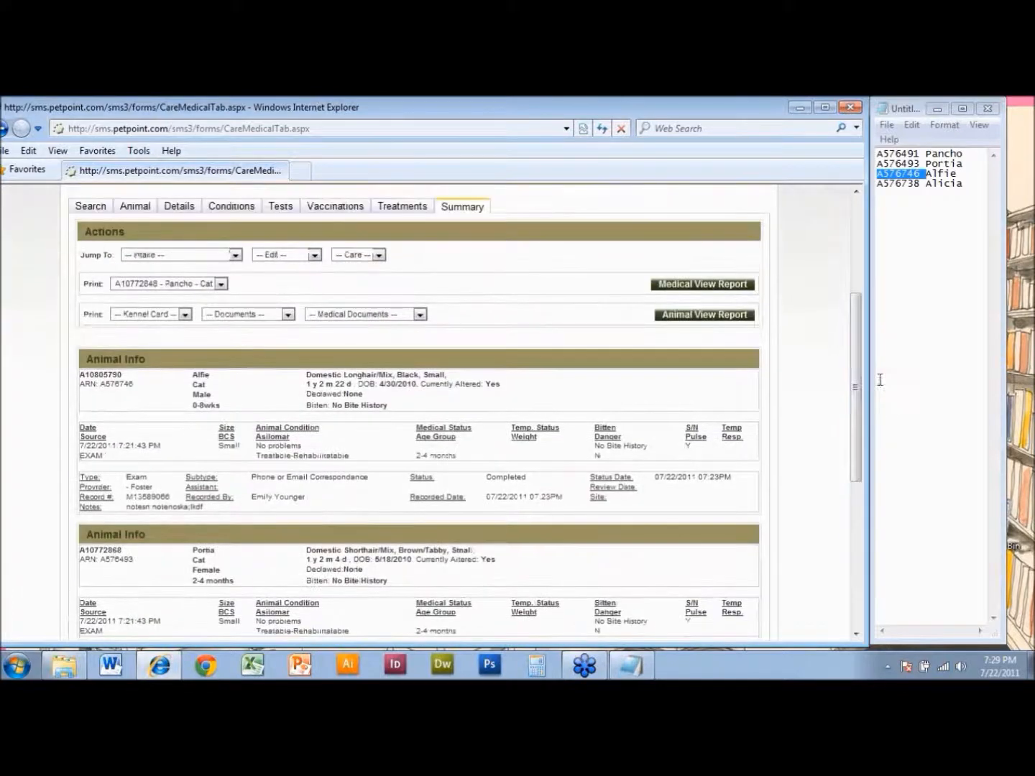
{"action": "left_click", "coordinate": [178, 286]}
{"action": "left_click", "coordinate": [185, 306]}
{"action": "left_click_drag", "start_coordinate": [858, 355], "coordinate": [859, 353]}
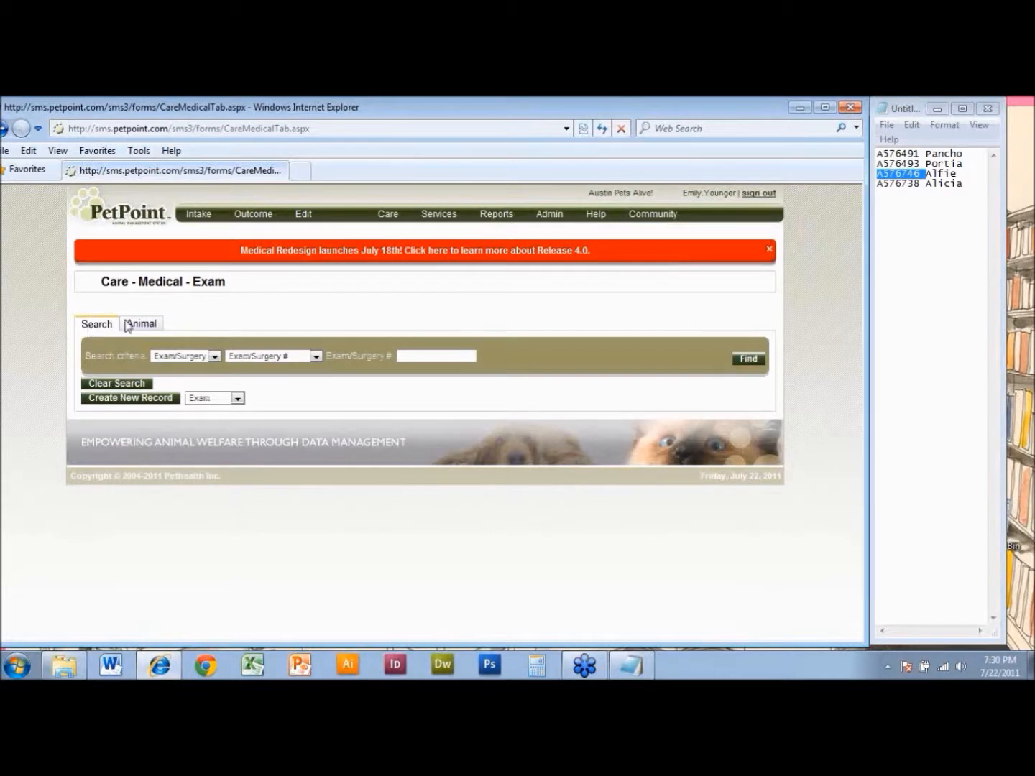
- Create a new Exam record with Alfie as its first animal, and search for the last 10 animals
{"action": "left_click", "coordinate": [163, 400]}
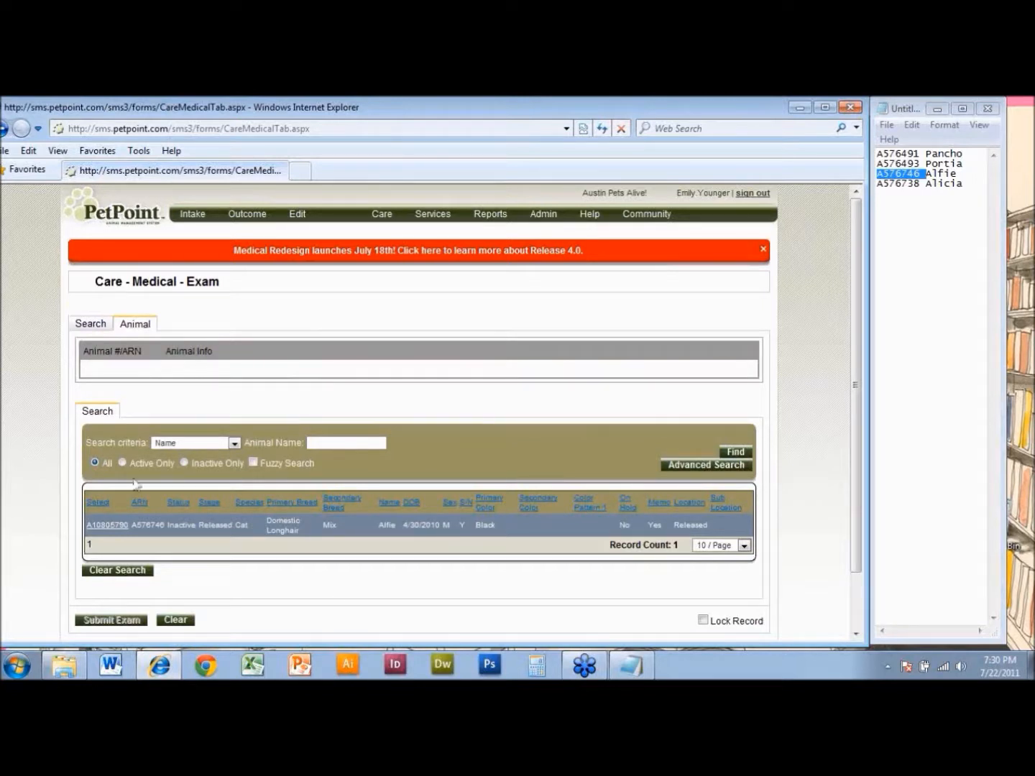
{"action": "left_click", "coordinate": [122, 530]}
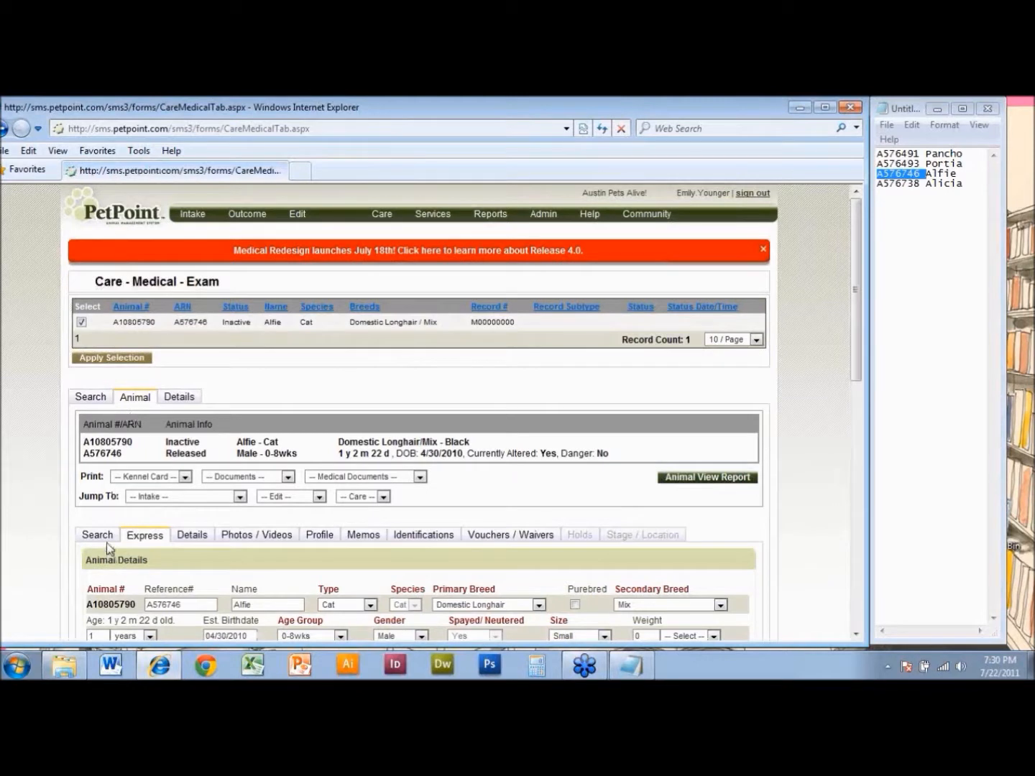
{"action": "left_click", "coordinate": [106, 536]}
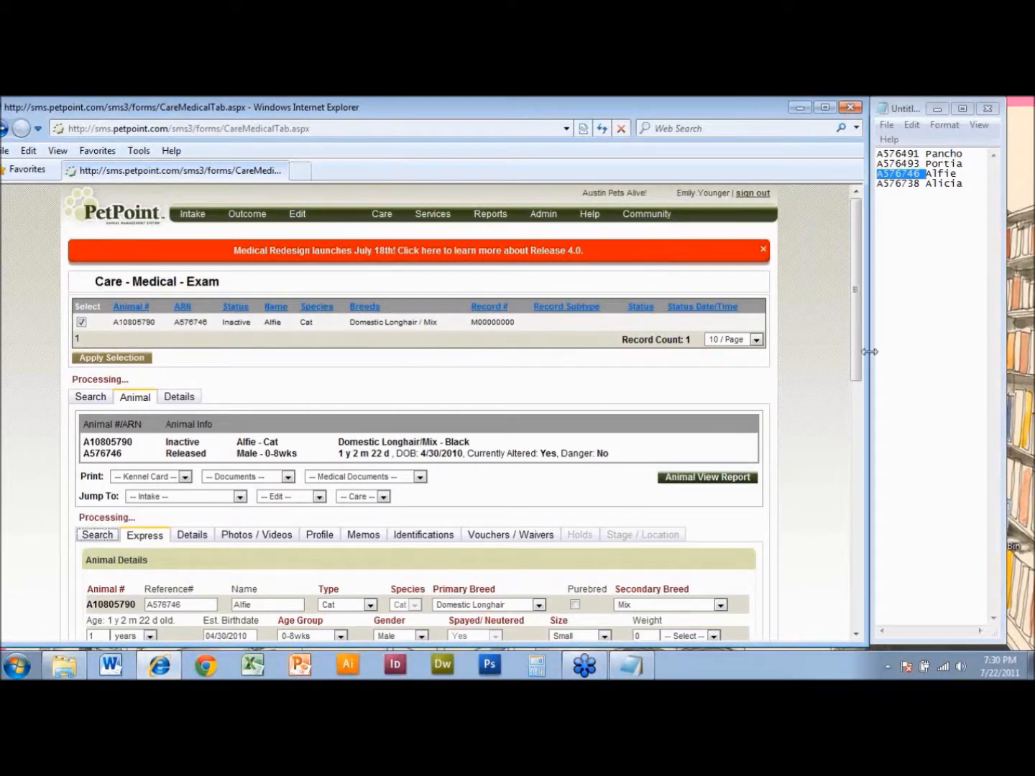
{"action": "left_click_drag", "start_coordinate": [858, 355], "coordinate": [858, 385]}
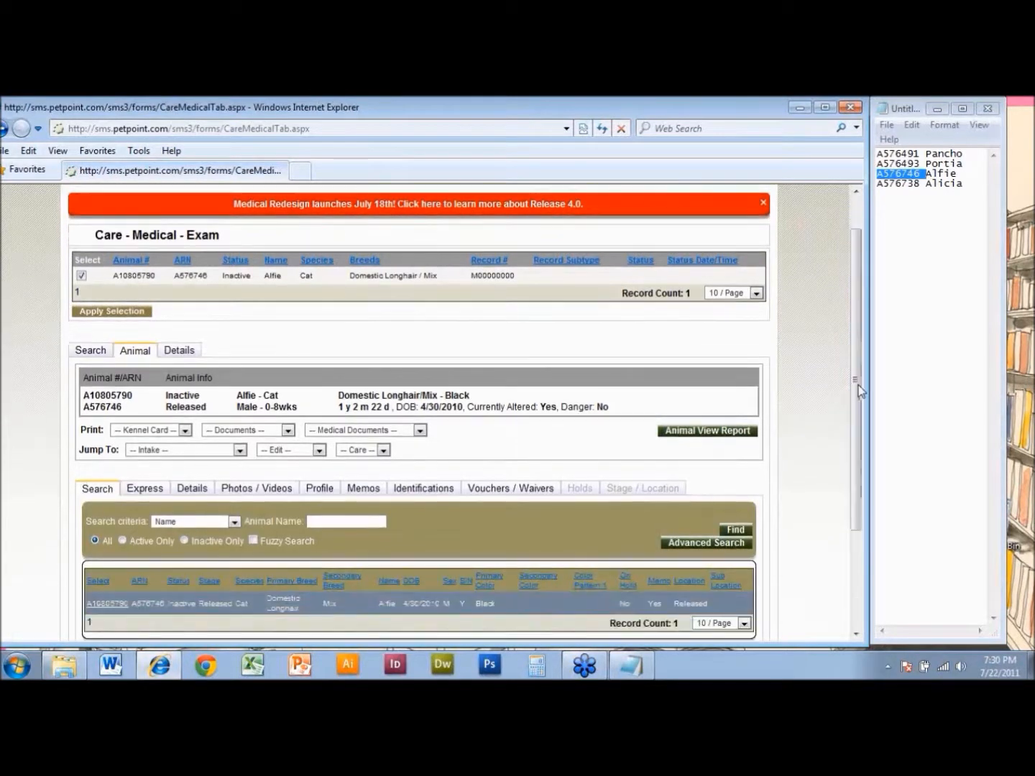
{"action": "left_click", "coordinate": [235, 523]}
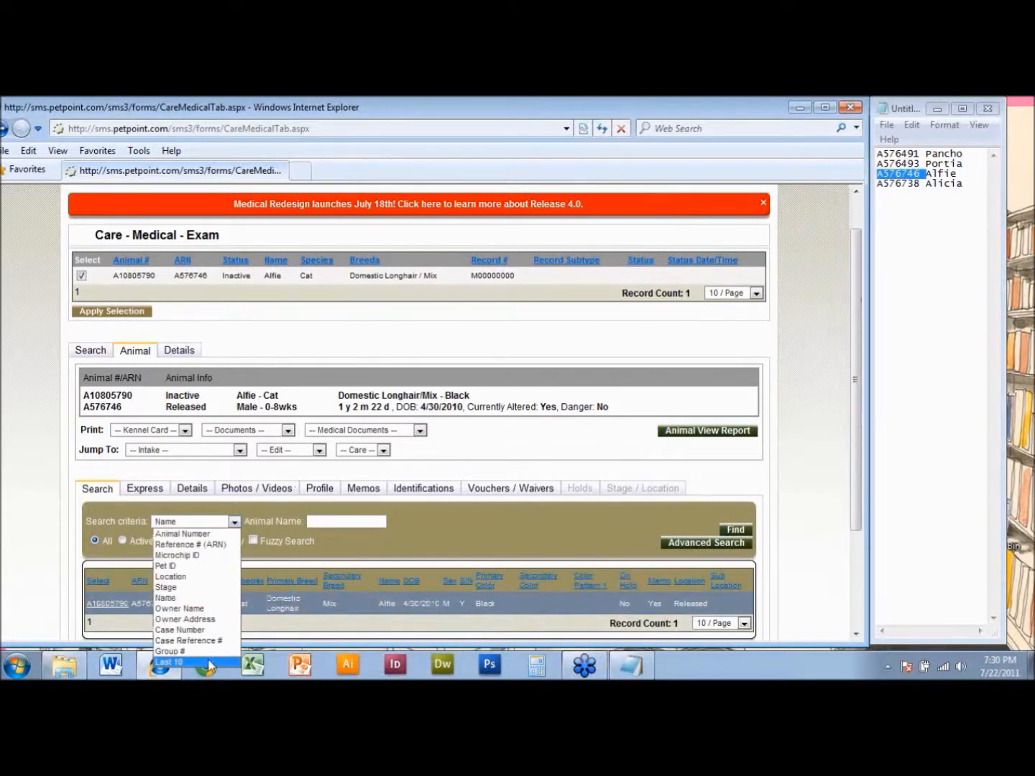
{"action": "left_click", "coordinate": [209, 659]}
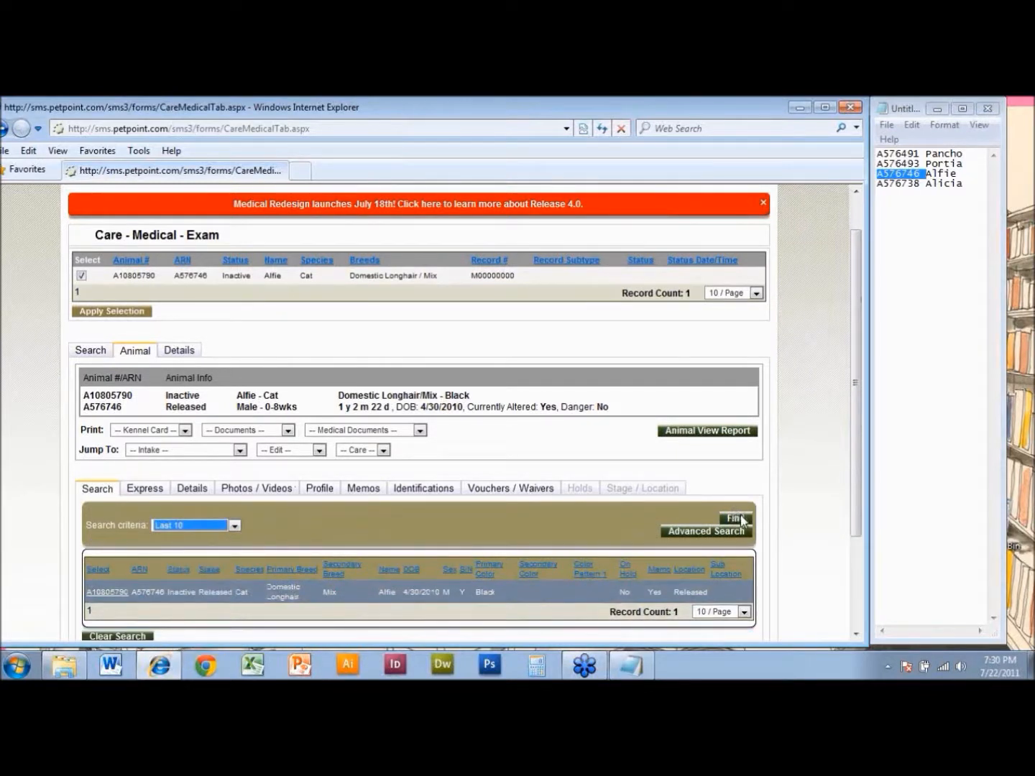
{"action": "left_click", "coordinate": [740, 518]}
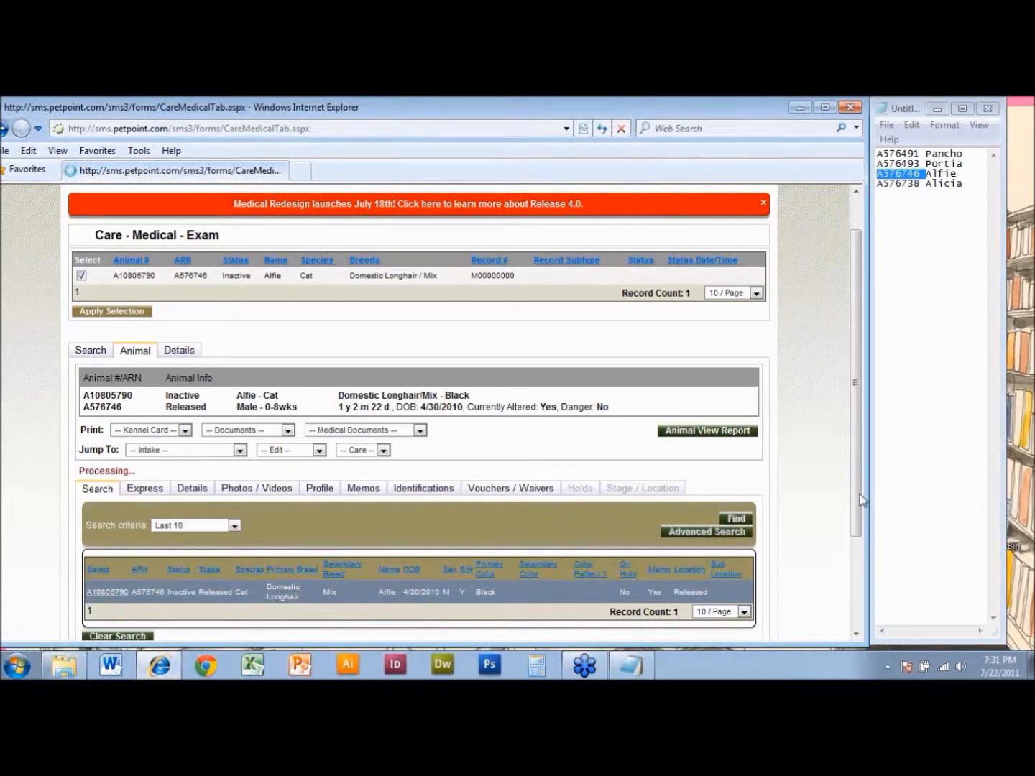
- Add Pancho and Portia to the new exam from the search results
{"action": "left_click_drag", "start_coordinate": [860, 494], "coordinate": [860, 521]}
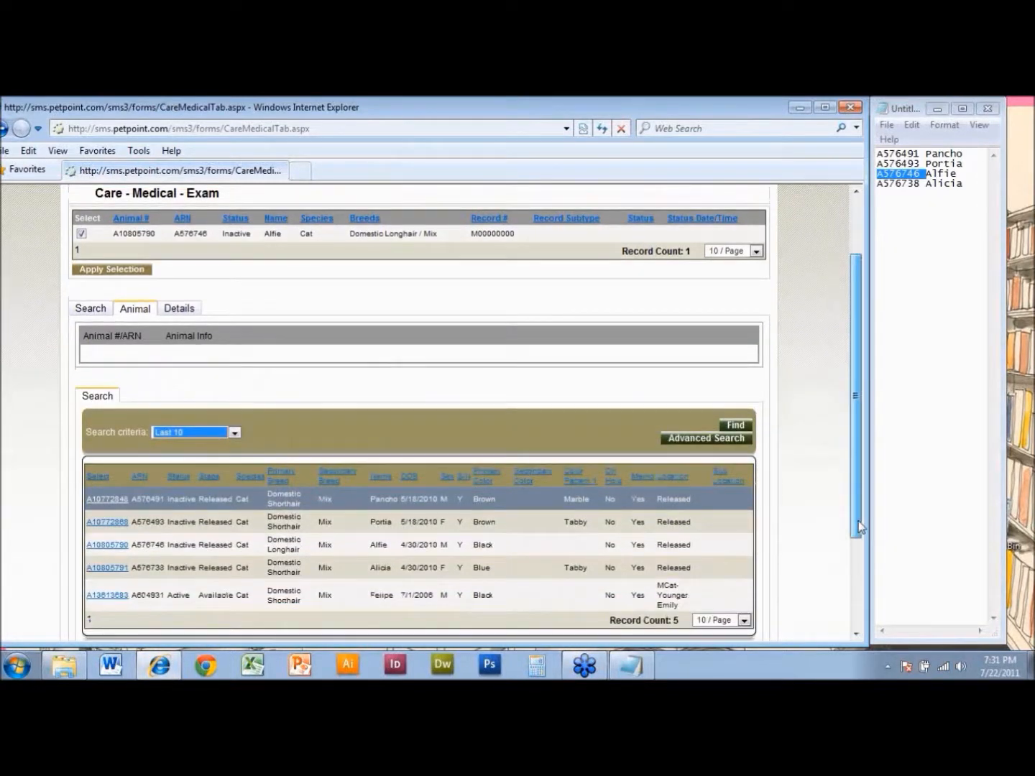
{"action": "left_click", "coordinate": [115, 503]}
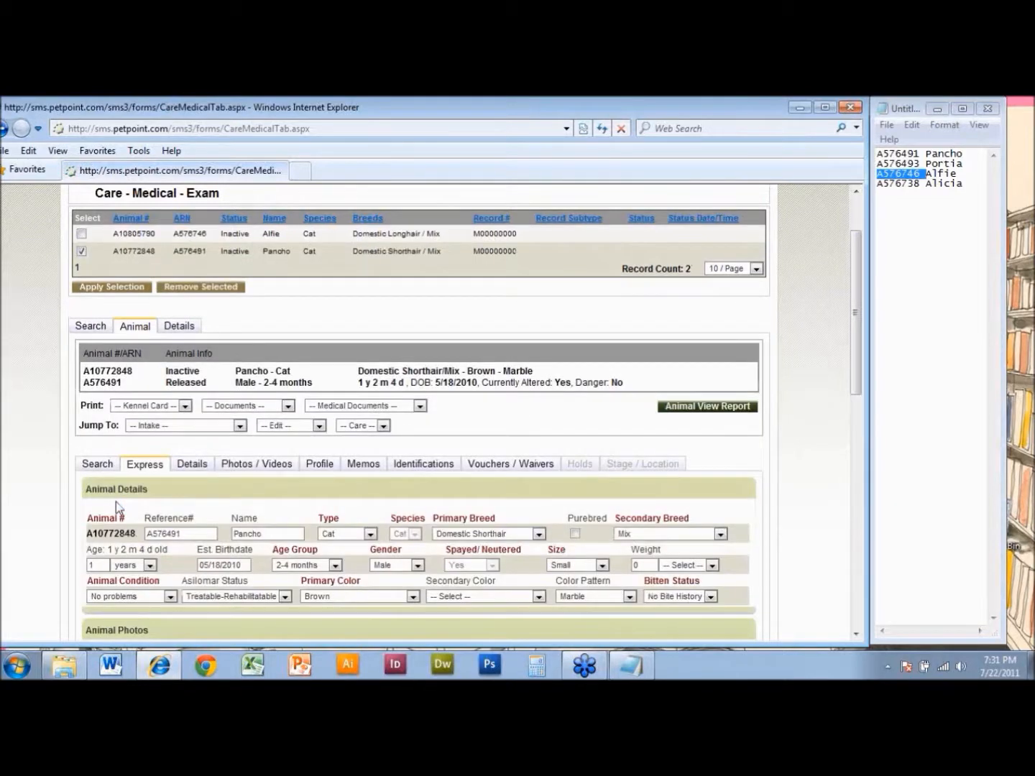
{"action": "left_click", "coordinate": [98, 465]}
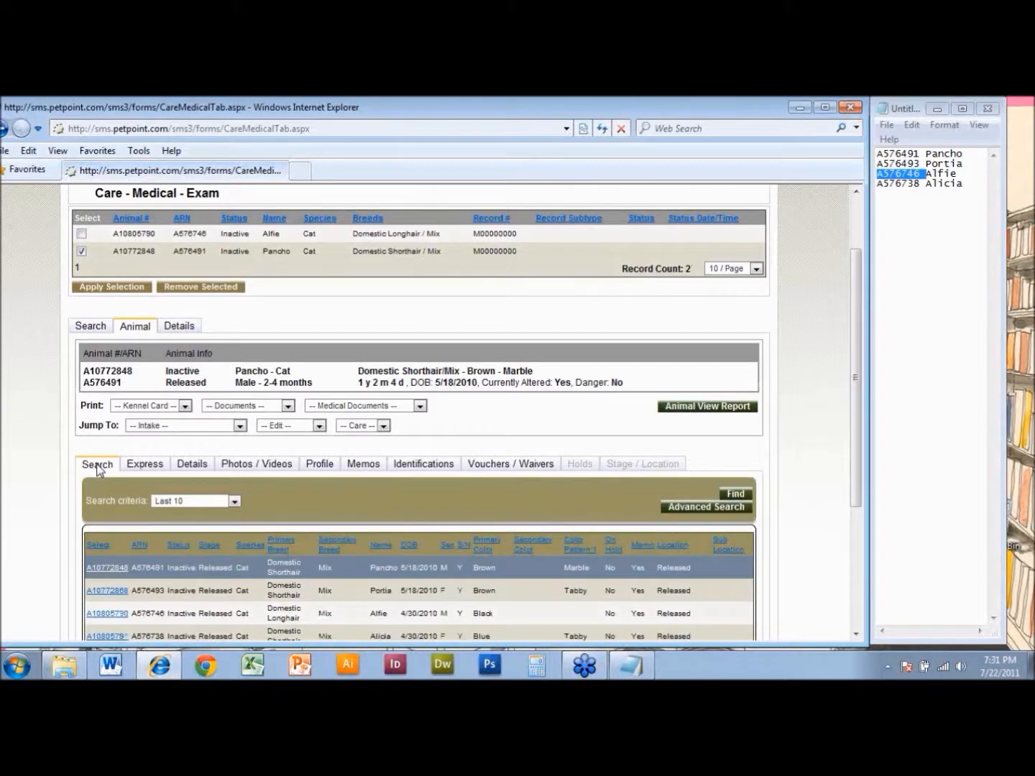
{"action": "left_click", "coordinate": [112, 594]}
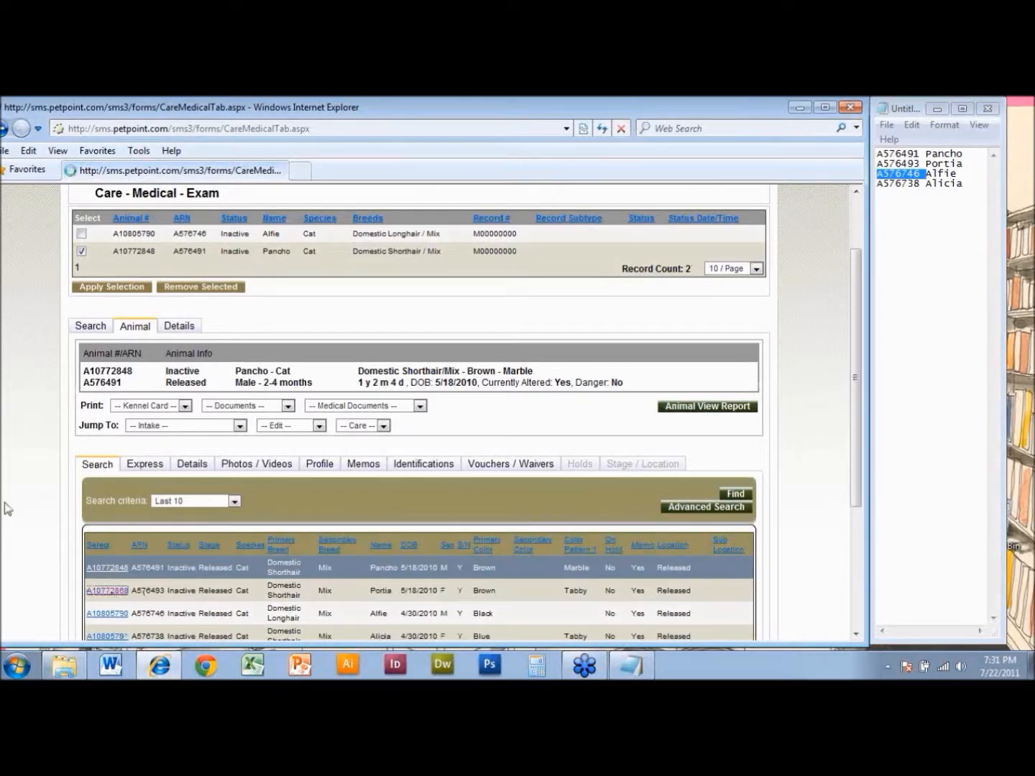